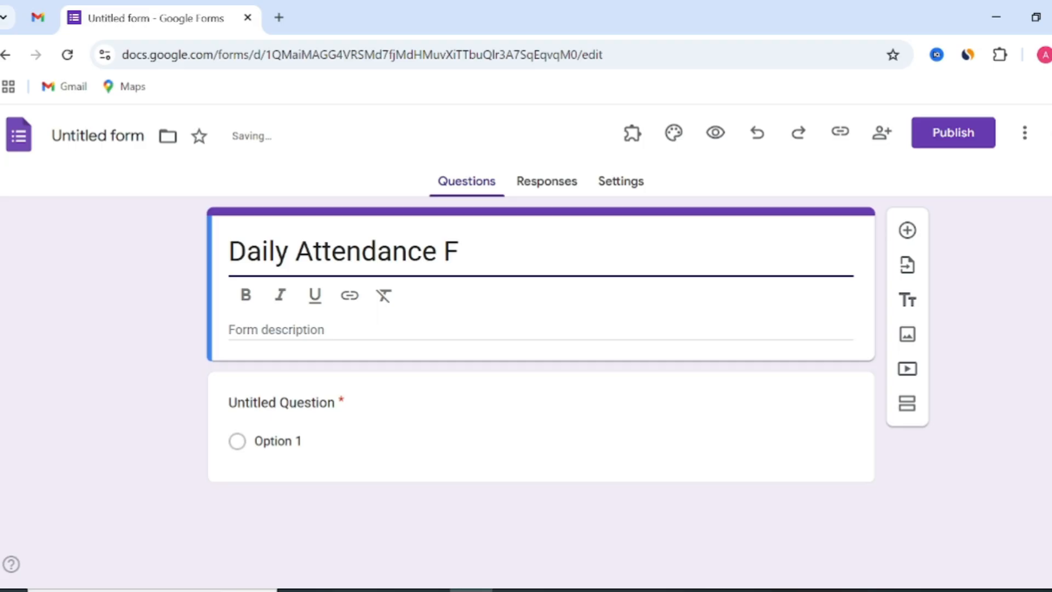
- Finish the title as "Daily Attendance Form" and describe the form as "Fill this form once a day only. Select your correct name and student ID."
left_click(174, 289)
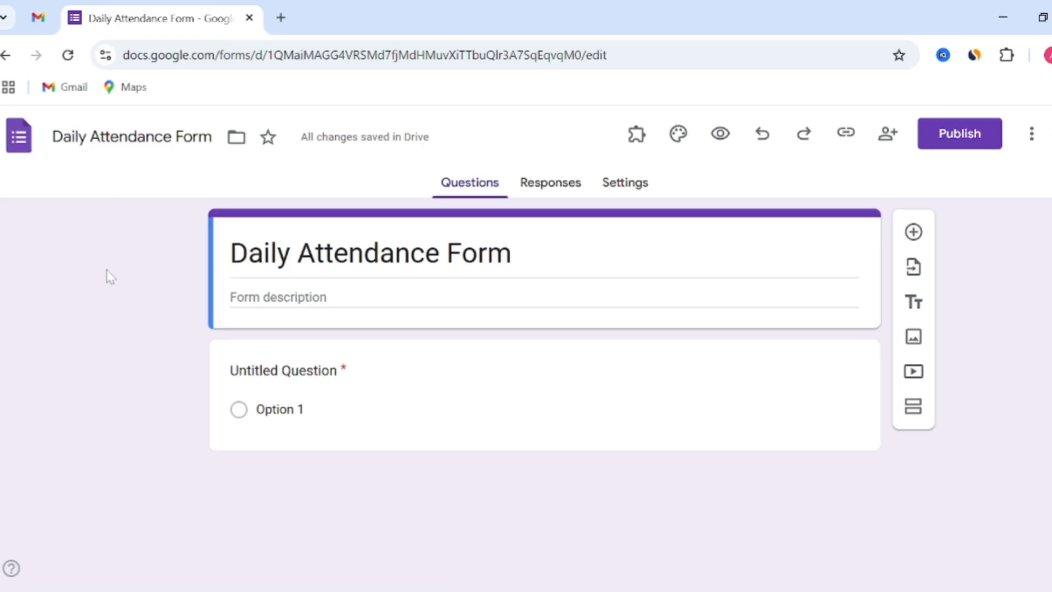
left_click(278, 297)
type("Fill this form")
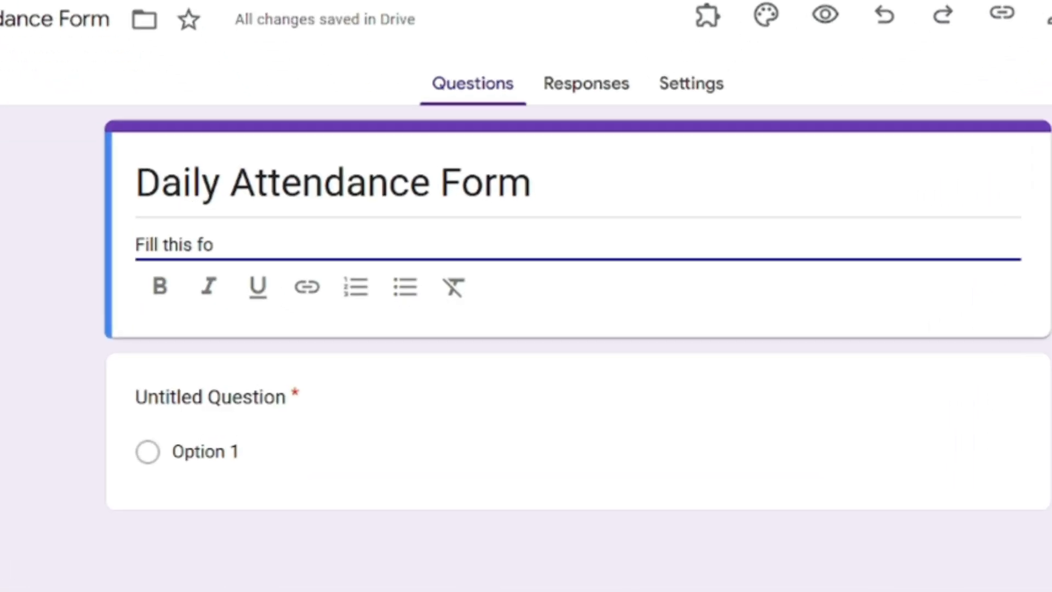
type(" once a d")
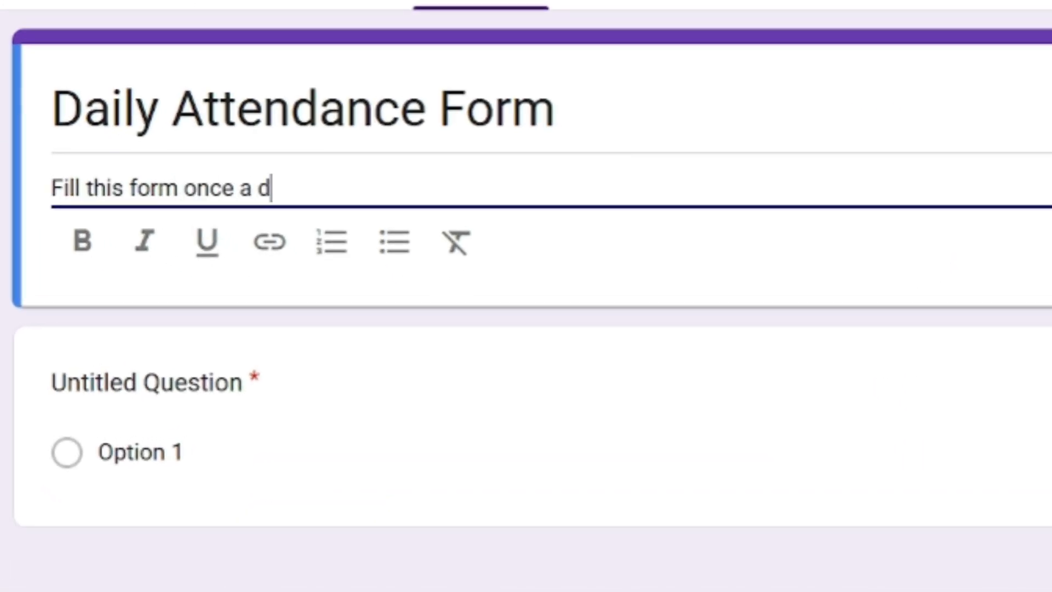
type("ay only")
key("BackSpace")
key("BackSpace")
key("BackSpace")
key("BackSpace")
type("only")
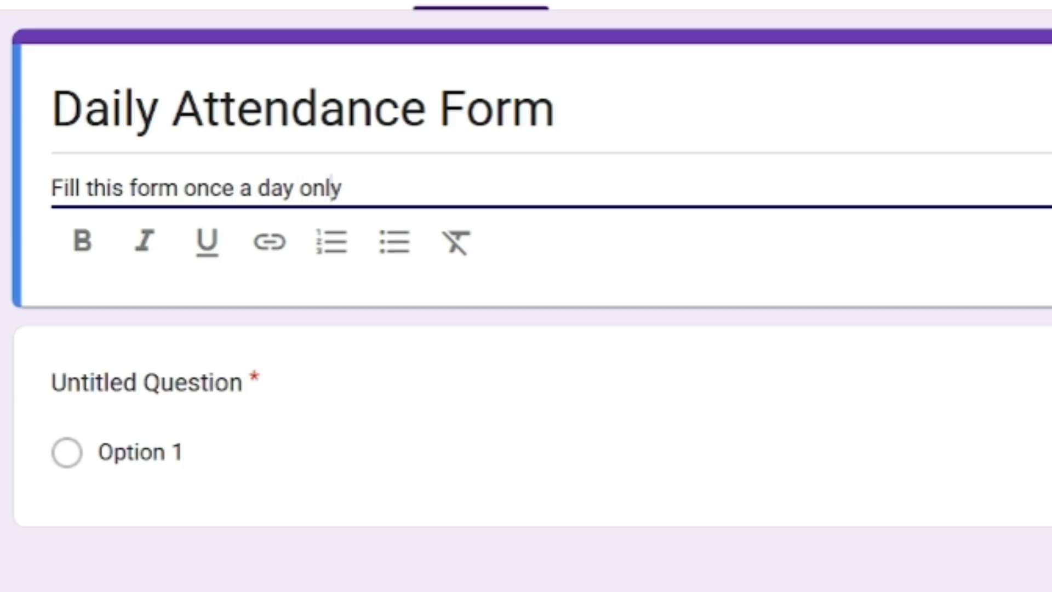
key("BackSpace")
type(". Select your c")
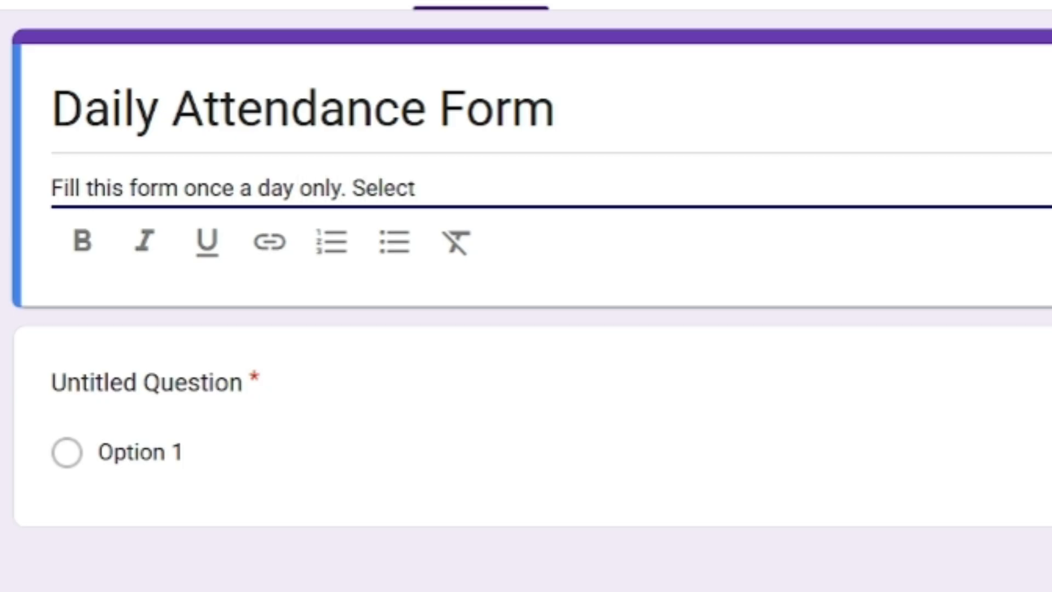
type("orrect name and stud")
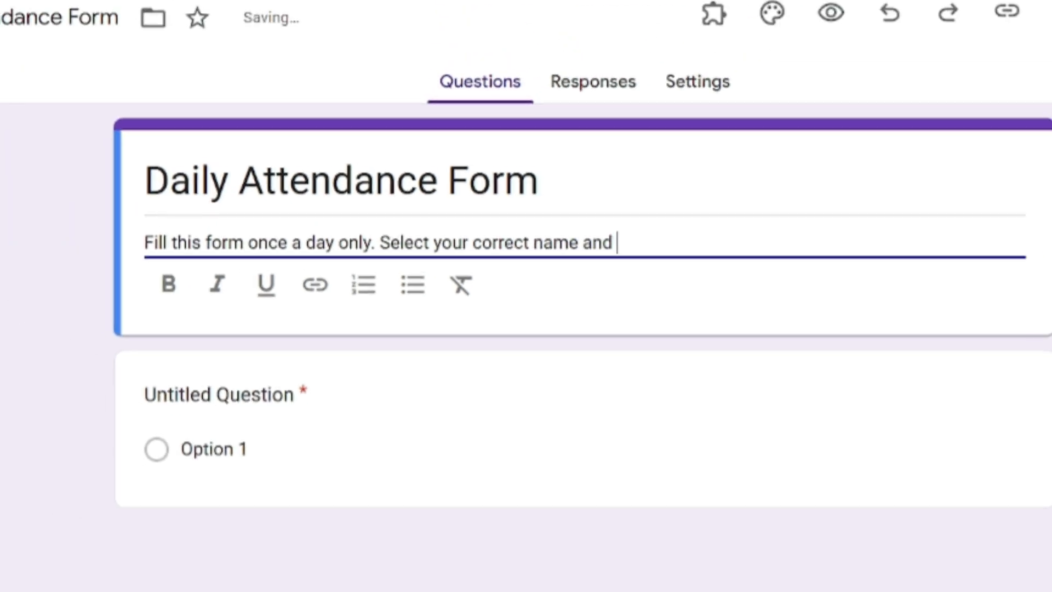
type("ent ID.")
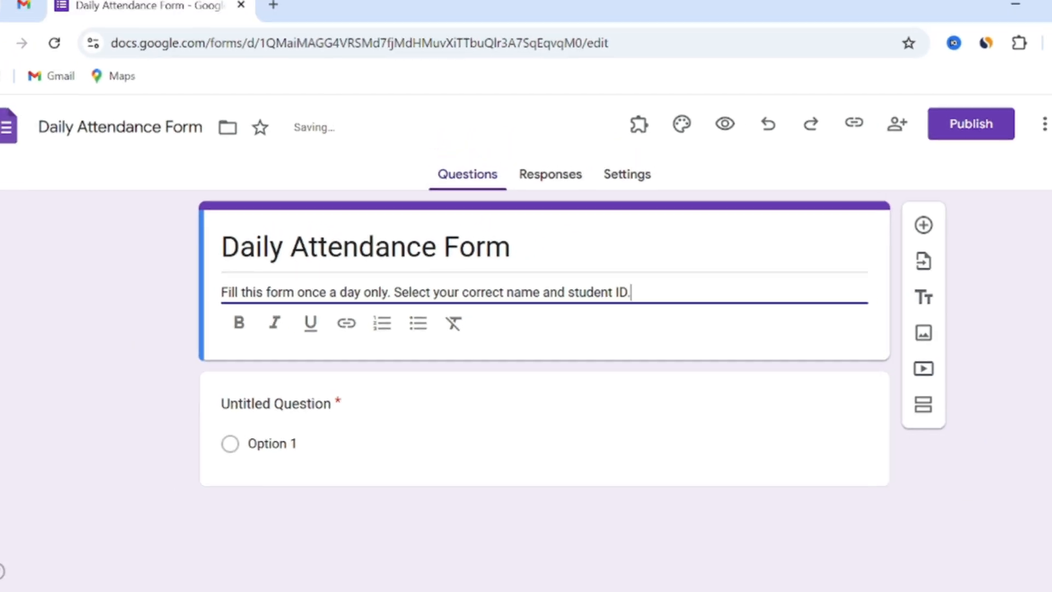
left_click(36, 369)
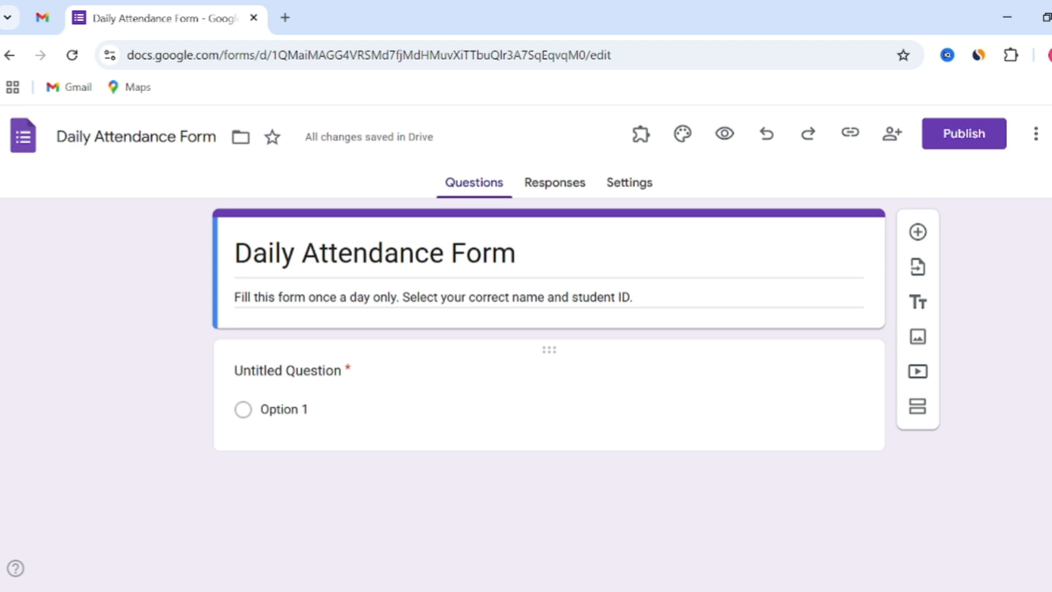
- Rename the untitled question to "Full Name" and set its answer type to Multiple choice
left_click(288, 371)
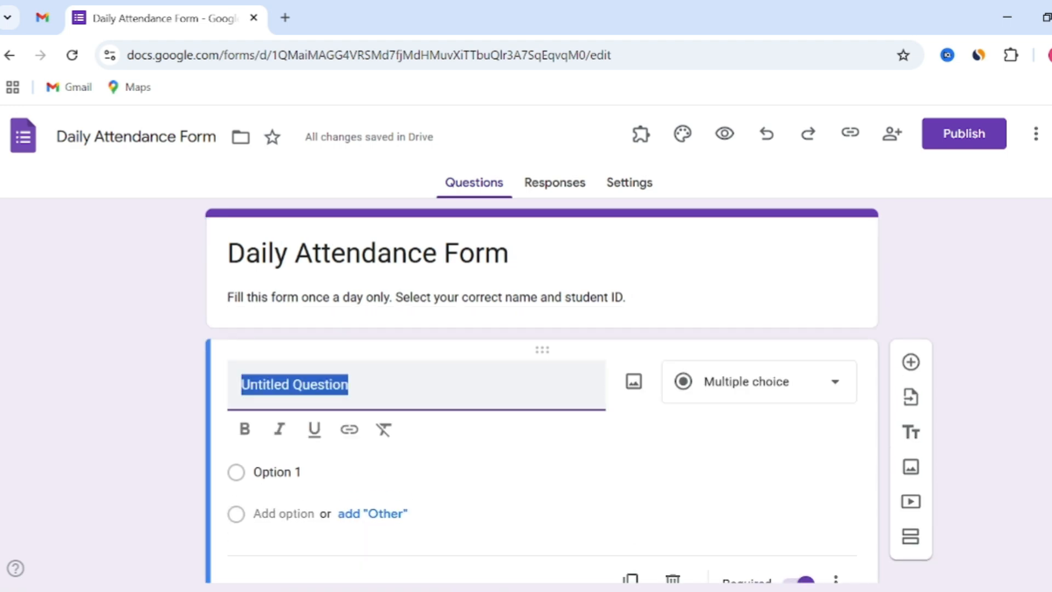
type("Full")
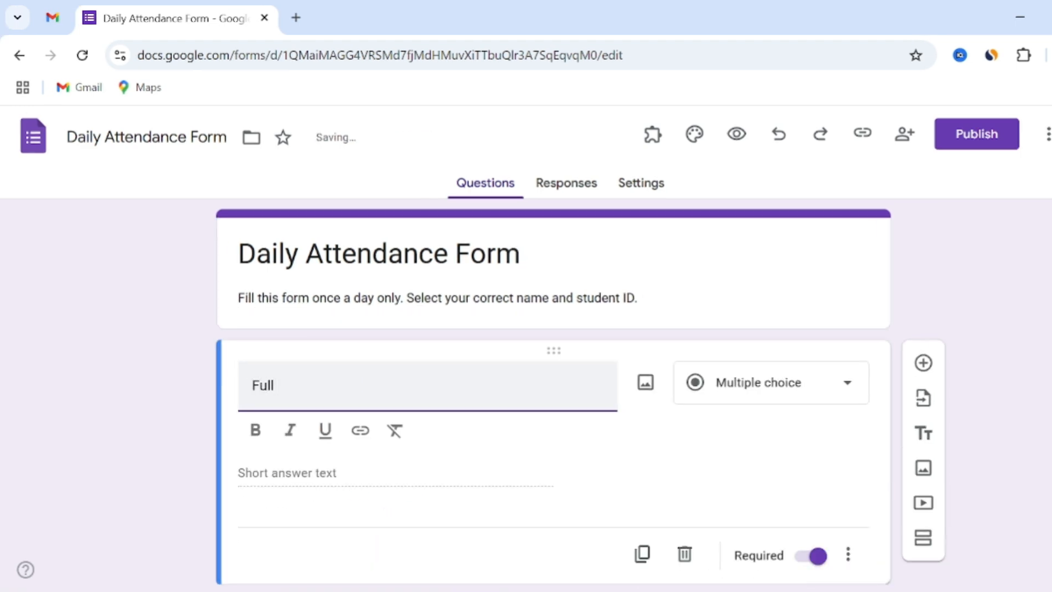
type(" Name")
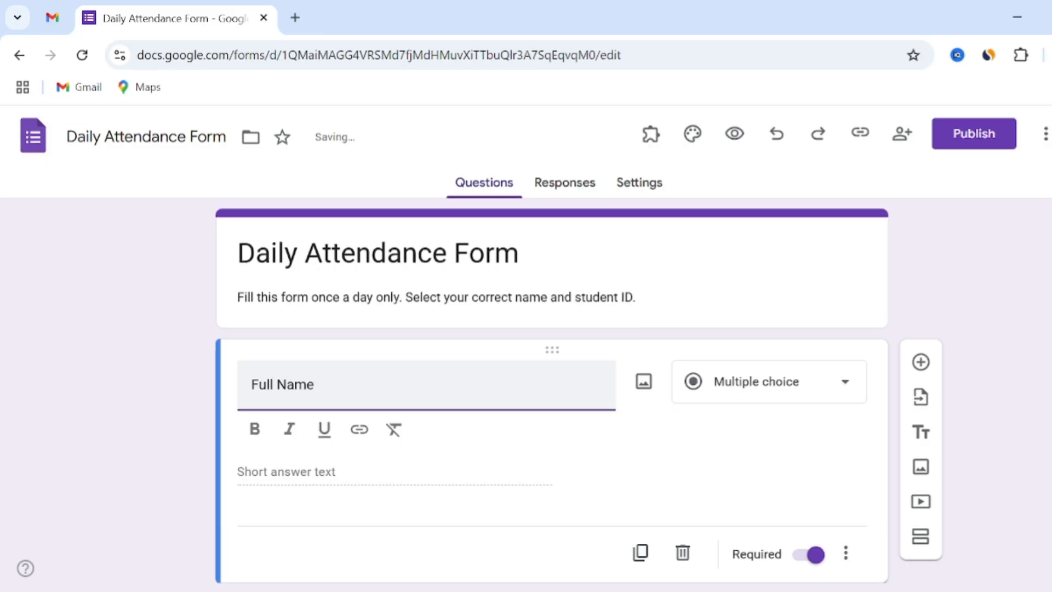
left_click(121, 402)
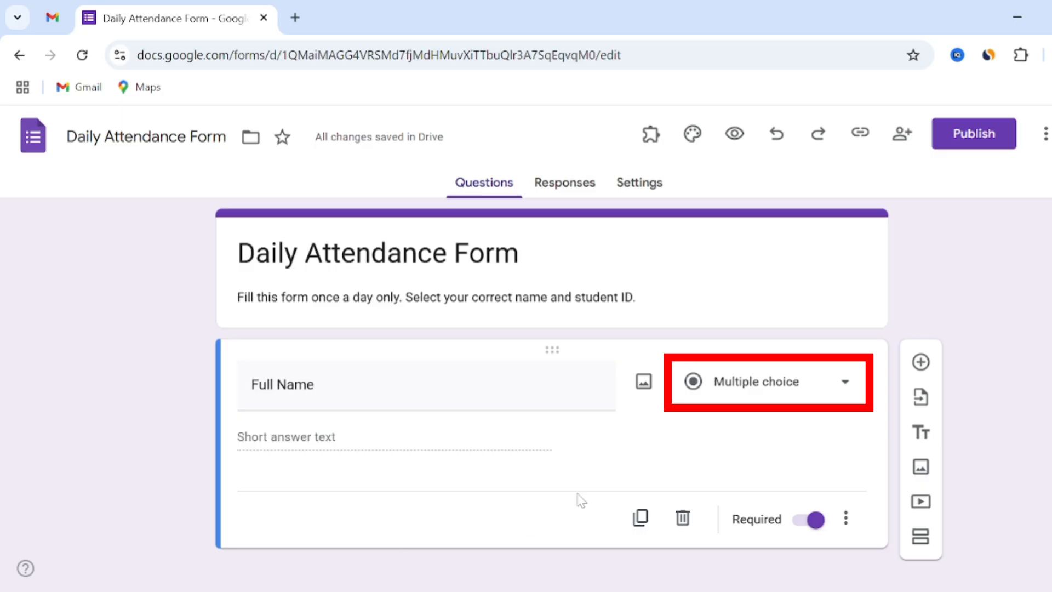
left_click(767, 382)
left_click(767, 408)
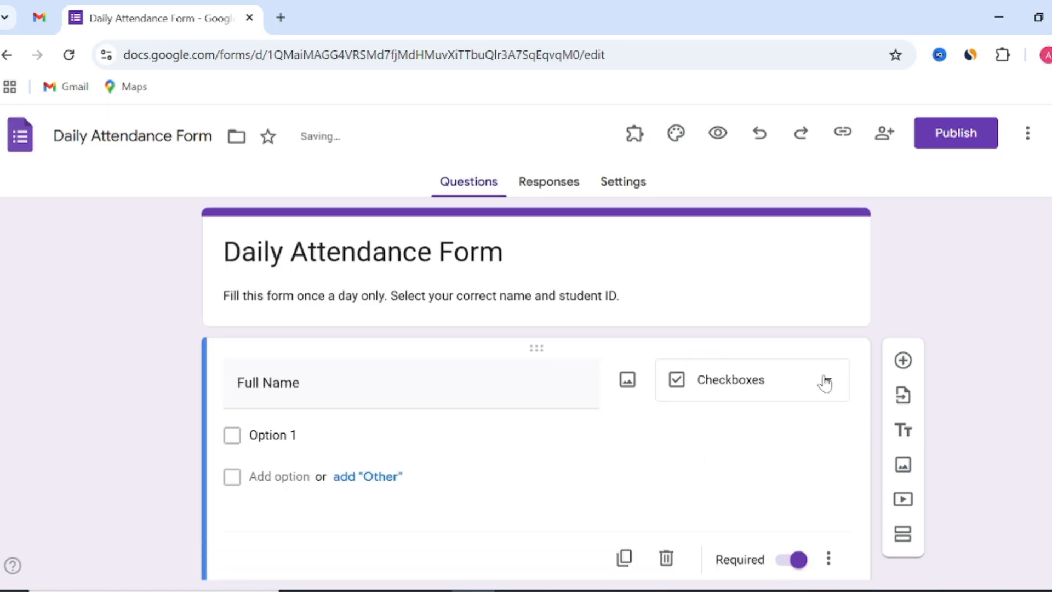
left_click(826, 384)
left_click(781, 270)
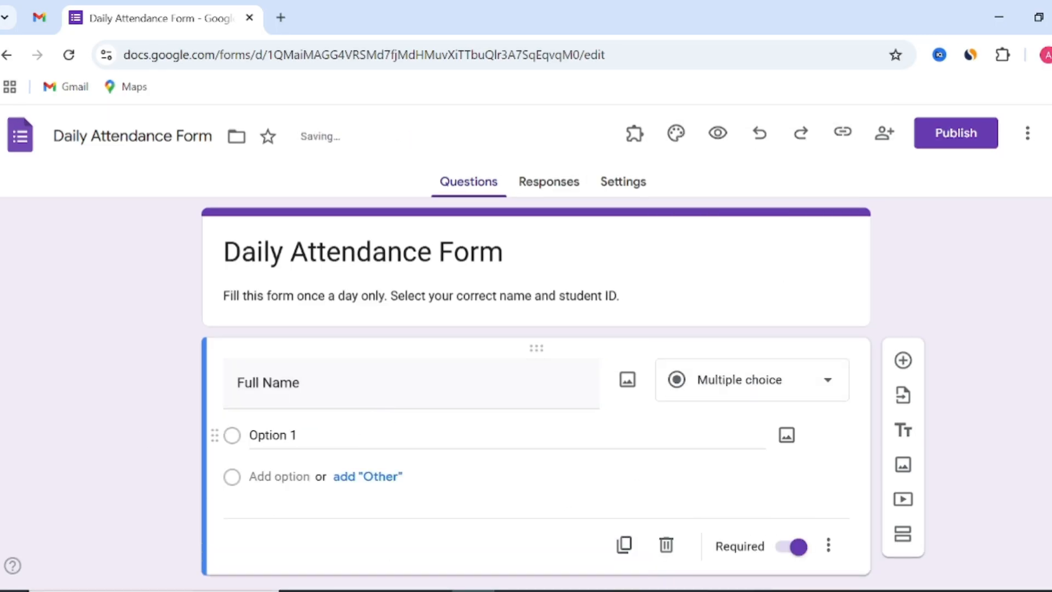
- Enter the five students' full names as the answer options of the Full Name question
left_click(273, 435)
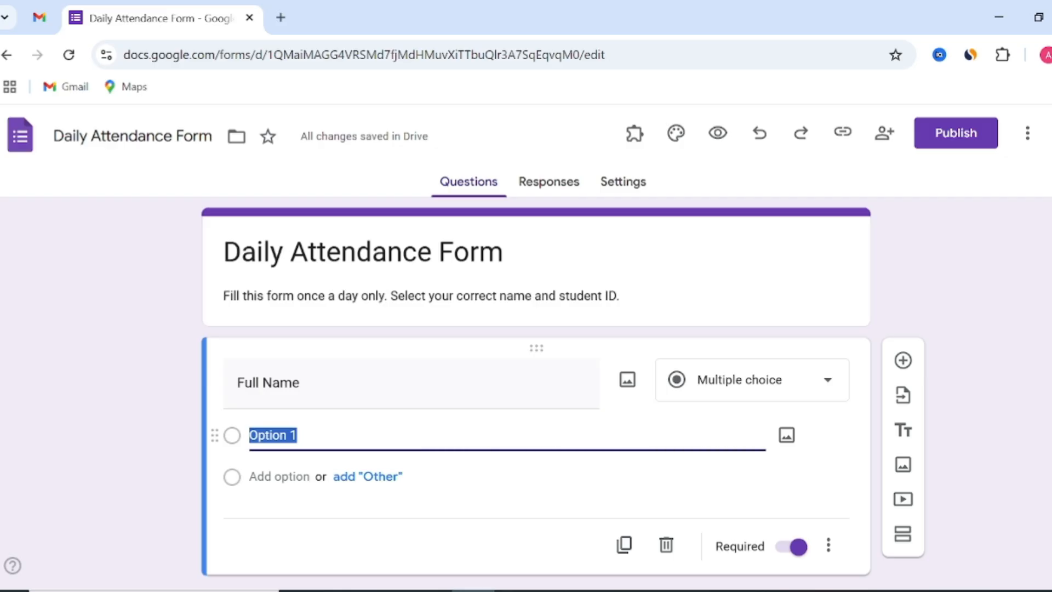
type("Emna johson")
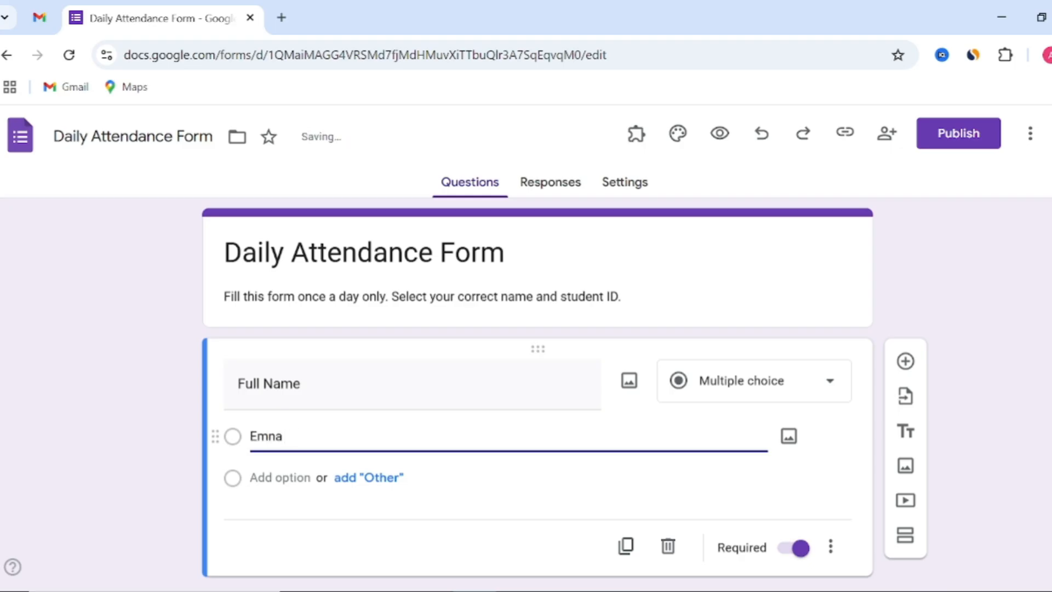
key("Return")
type("Ava thomson")
key("Return")
type("Olivia Smith")
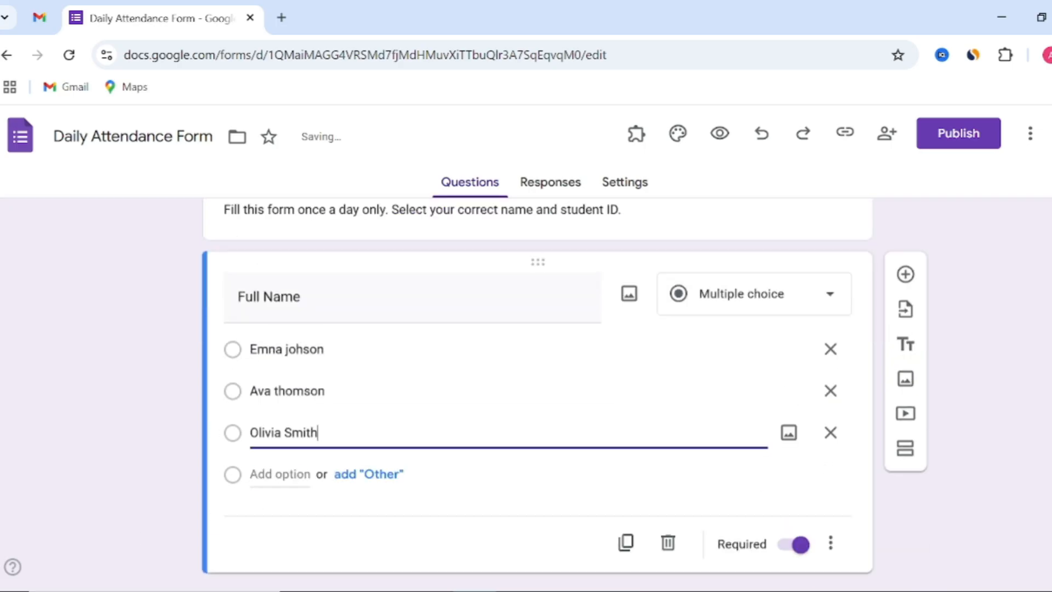
key("Return")
type("Noah")
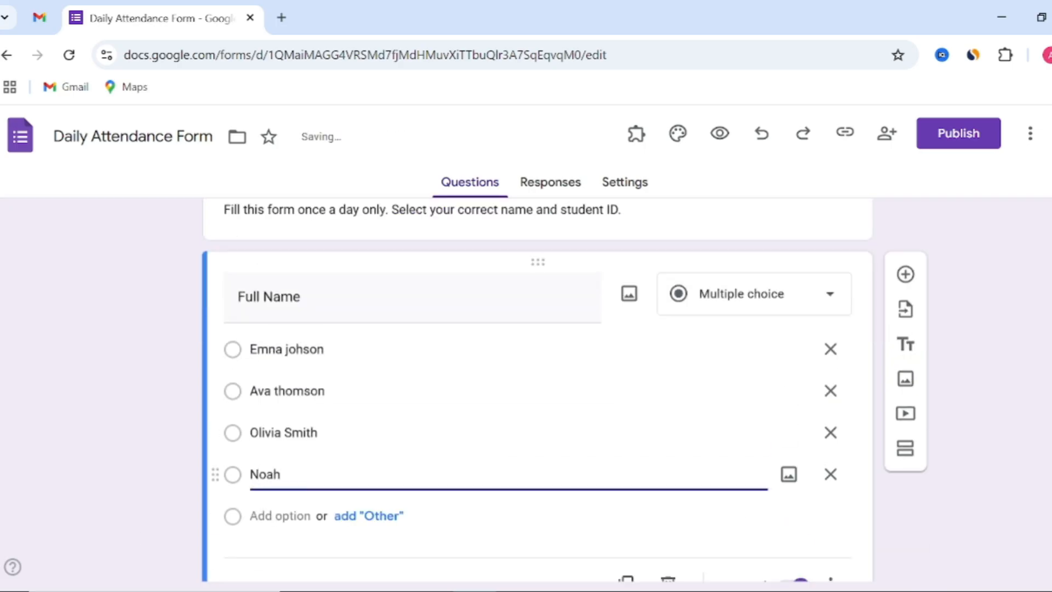
type(" davis")
key("Return")
type("Liam parker")
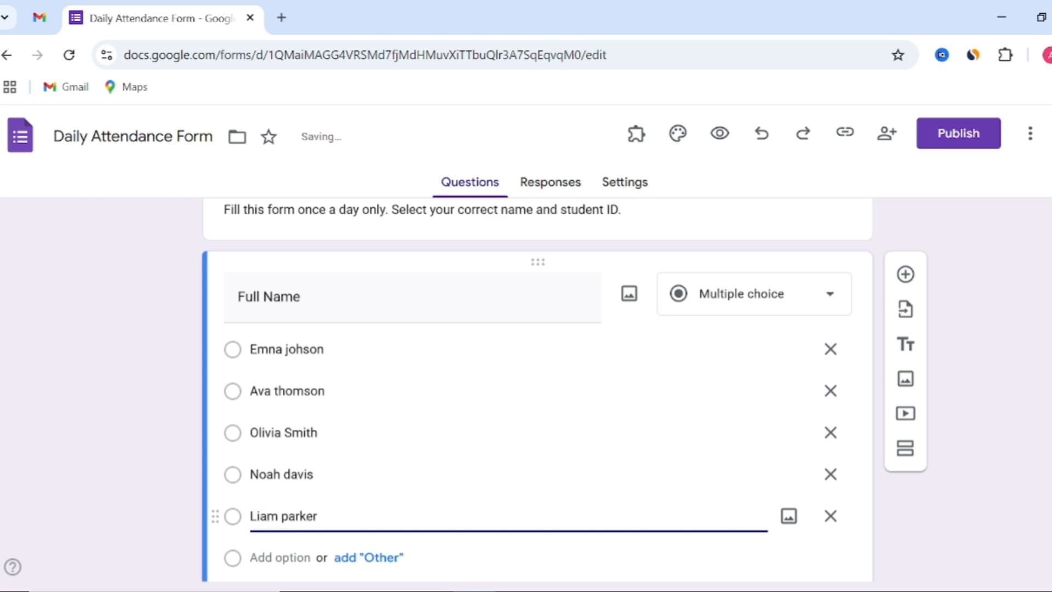
left_click(167, 502)
- Switch the Full Name question's Required setting off and back on
scroll(166, 502, "down", 3)
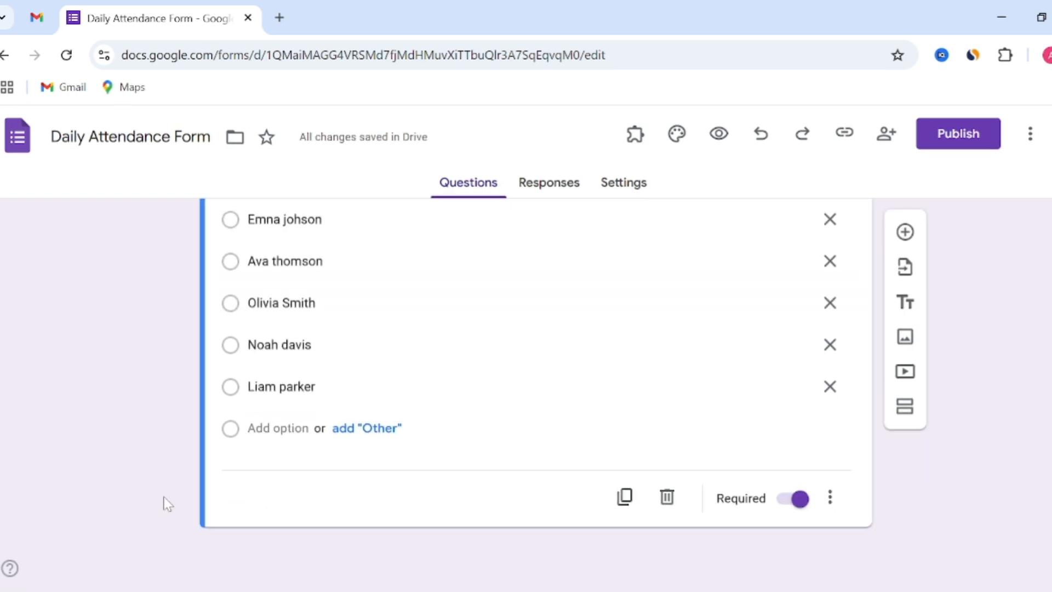
left_click(794, 500)
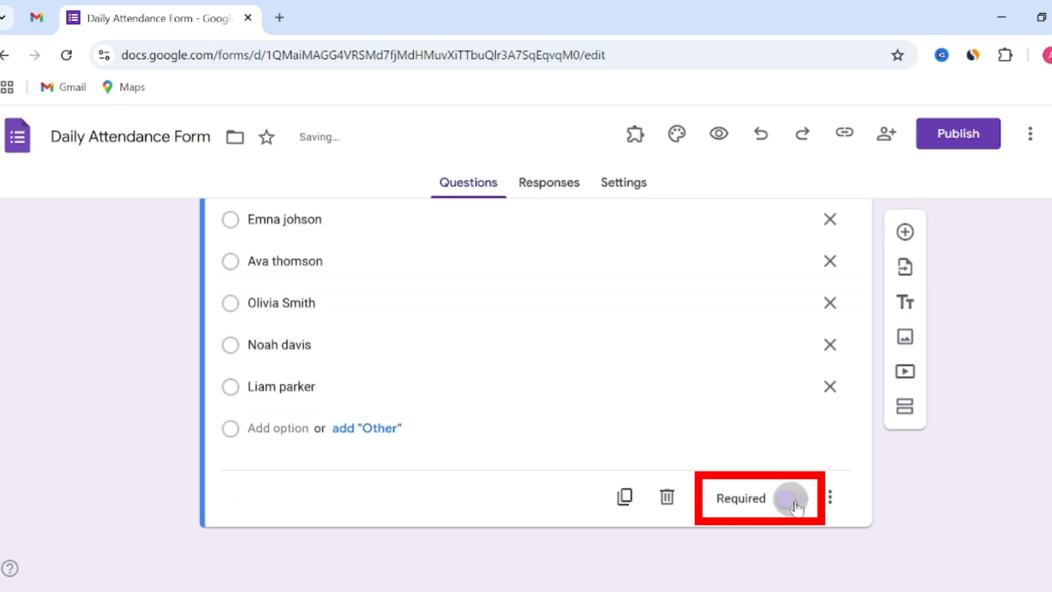
left_click(794, 500)
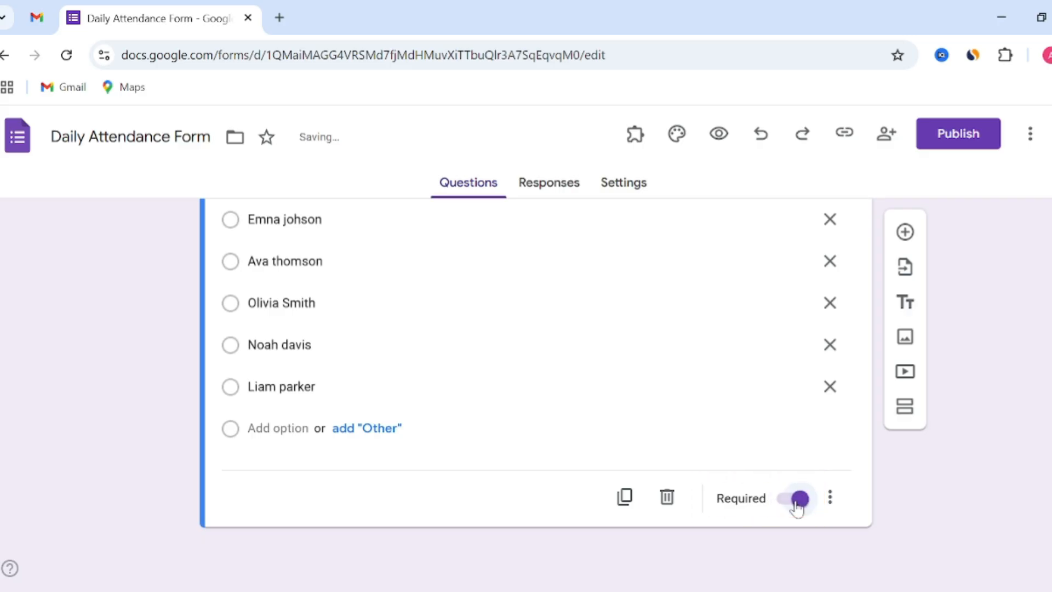
scroll(85, 491, "up", 4)
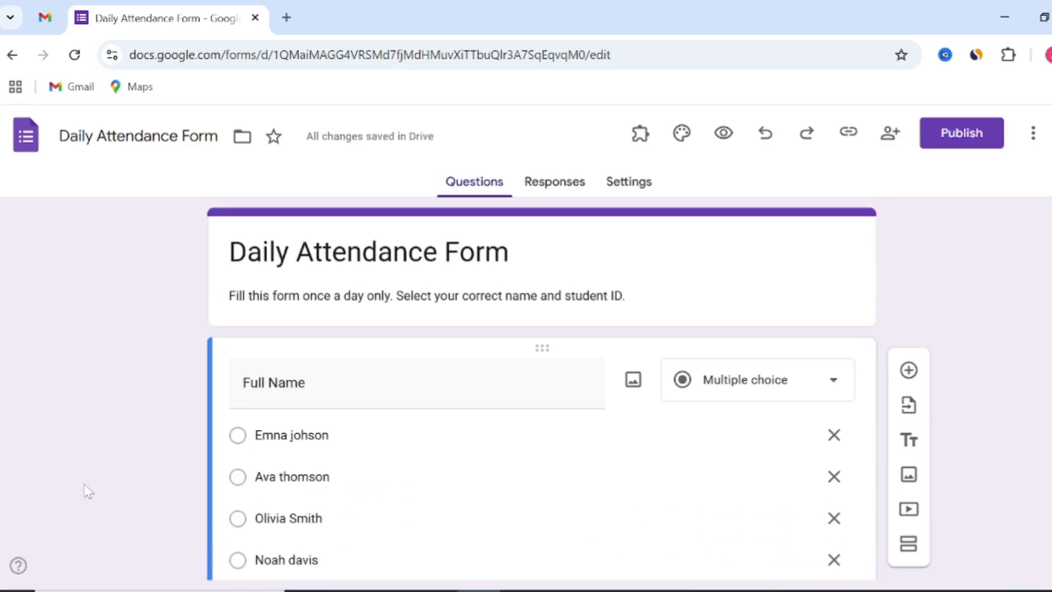
- Add a question titled "Student ID" after the Full Name question and make it Multiple choice
scroll(85, 491, "down", 3)
left_click(909, 230)
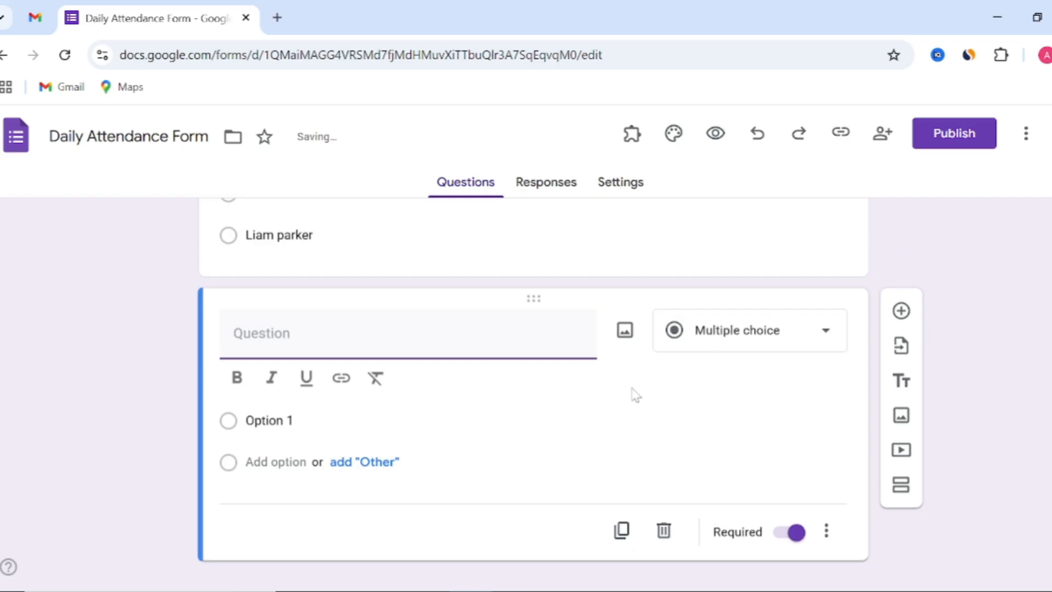
type("St")
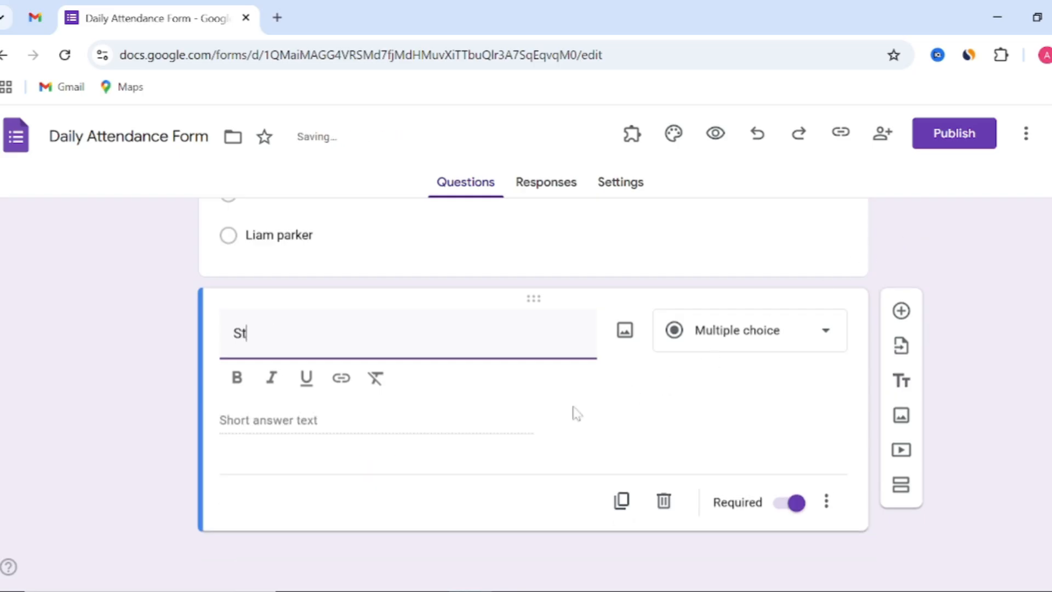
type("udent ID")
left_click(145, 433)
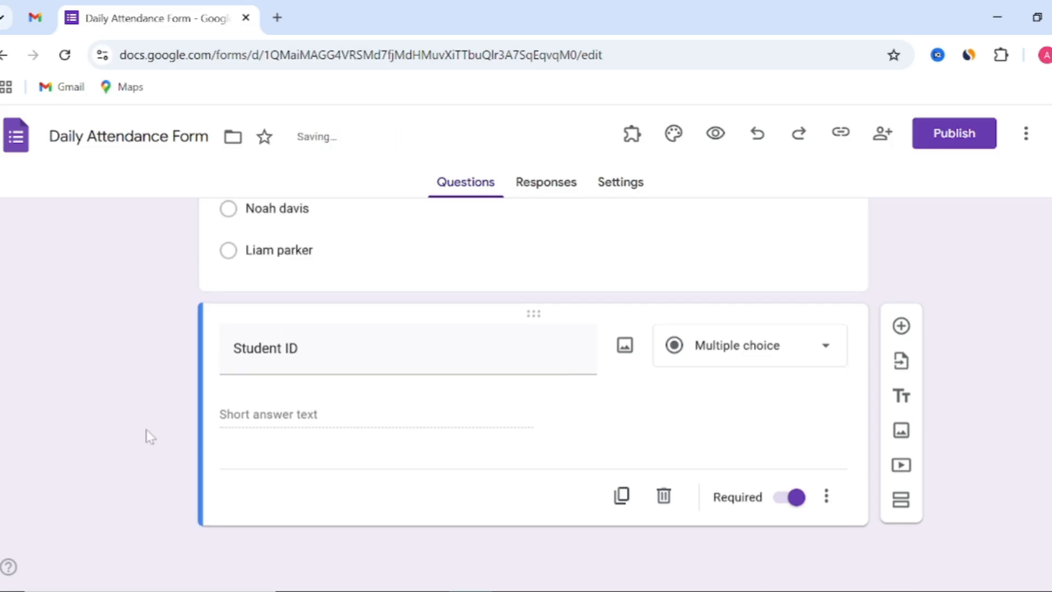
left_click(805, 359)
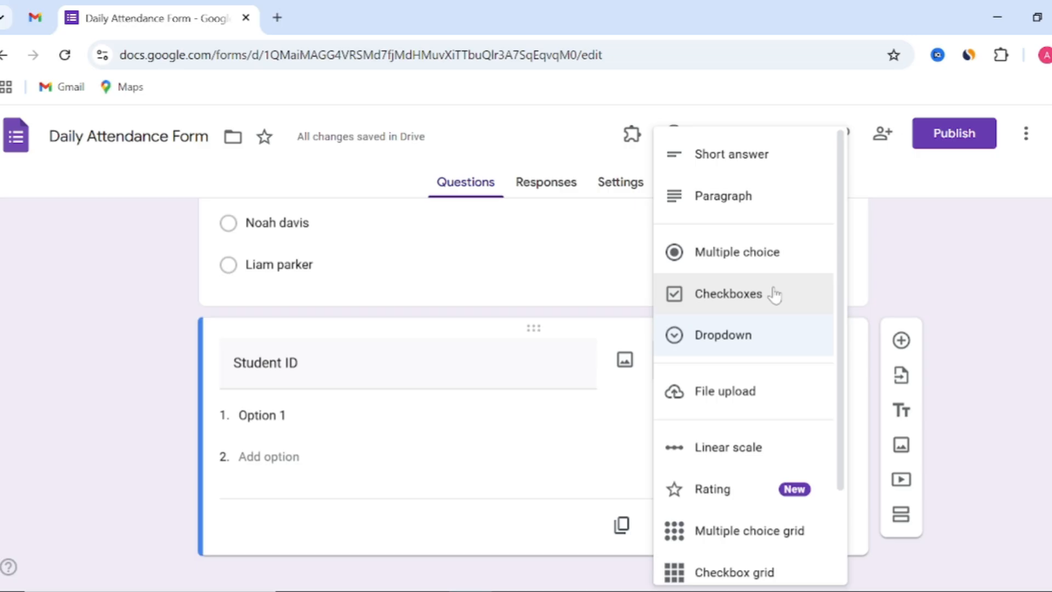
left_click(774, 262)
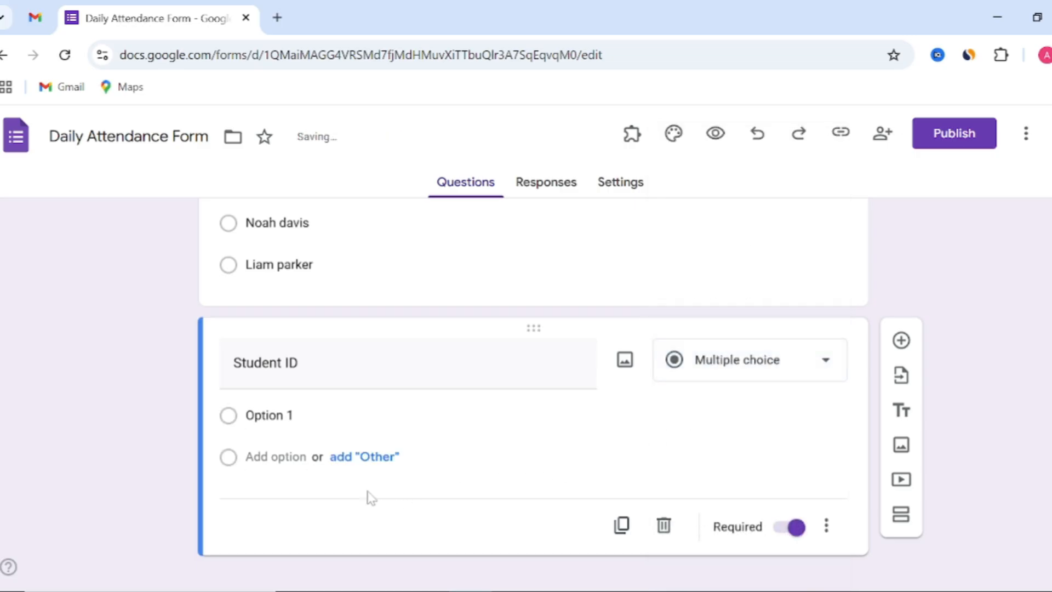
- Enter the five students' ID numbers as the answer options of the Student ID question
left_click(279, 415)
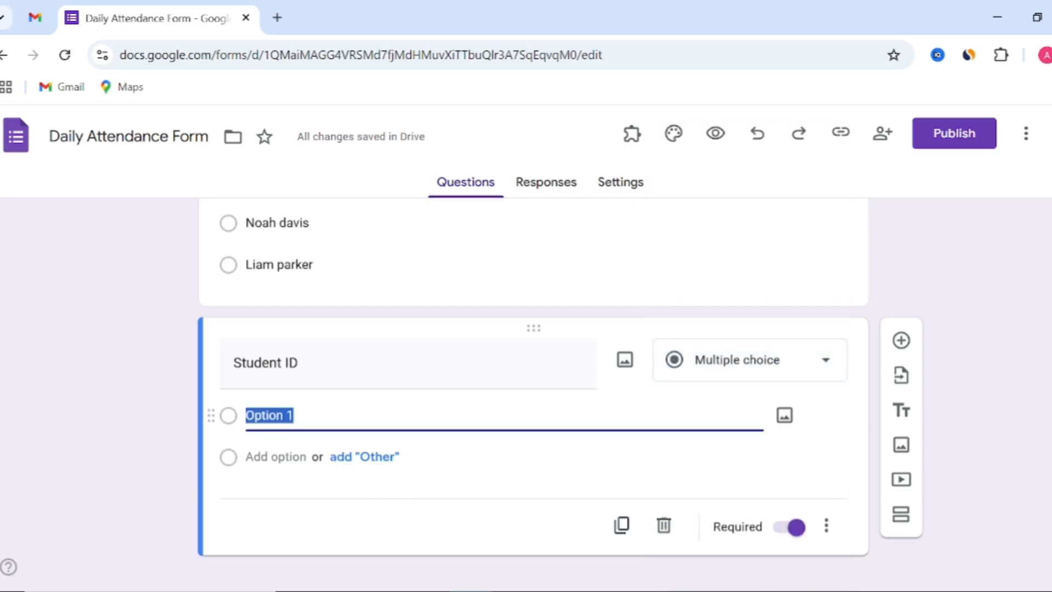
type("STU-001")
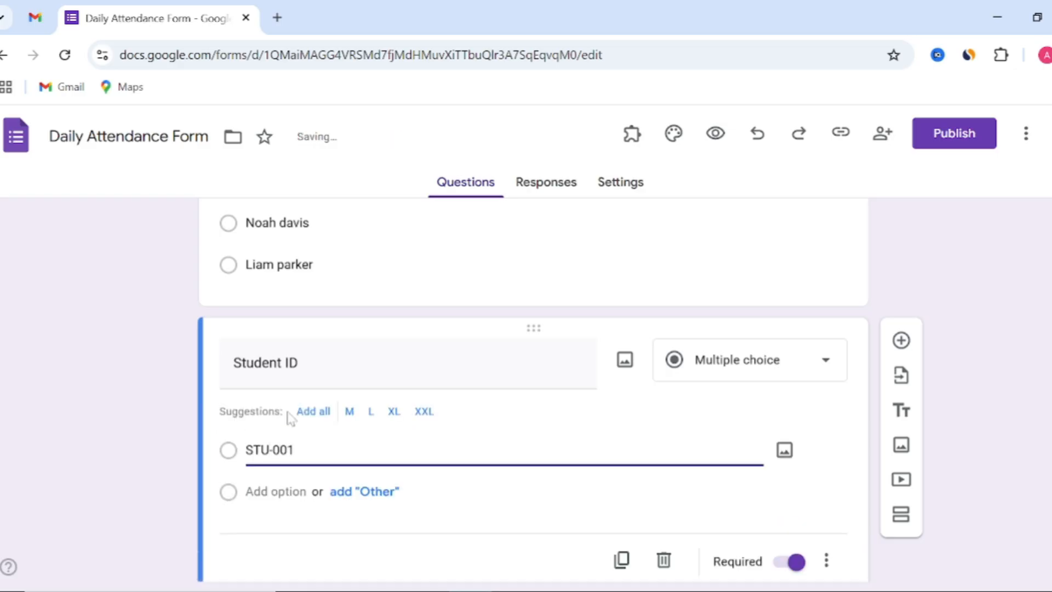
left_click(350, 411)
type("STU-002")
left_click(347, 411)
type("STU-003")
scroll(300, 427, "down", 3)
left_click(300, 427)
type("STU-")
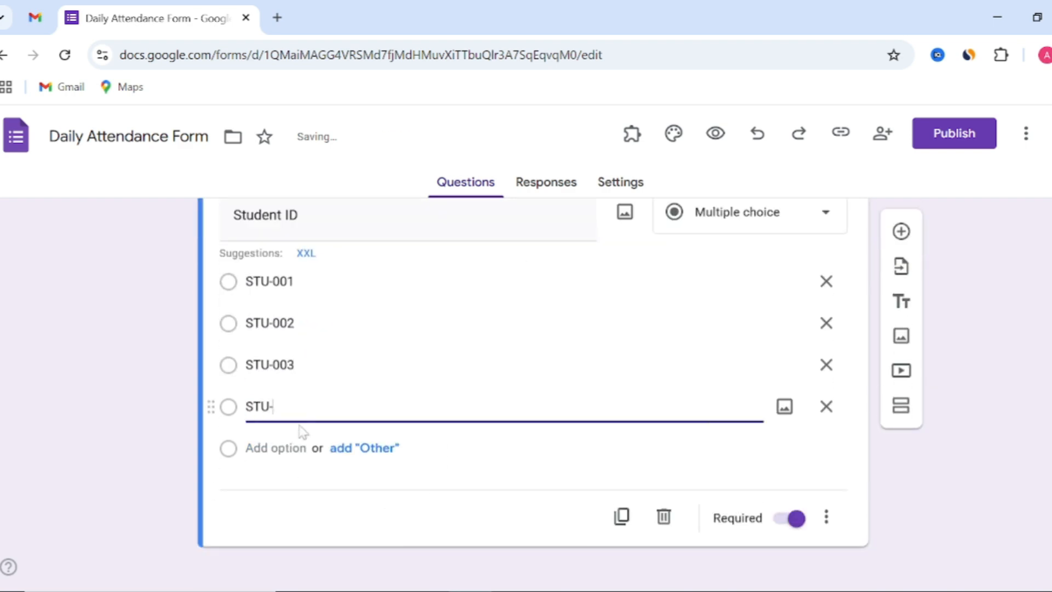
left_click(297, 453)
type("STU-005")
left_click(125, 484)
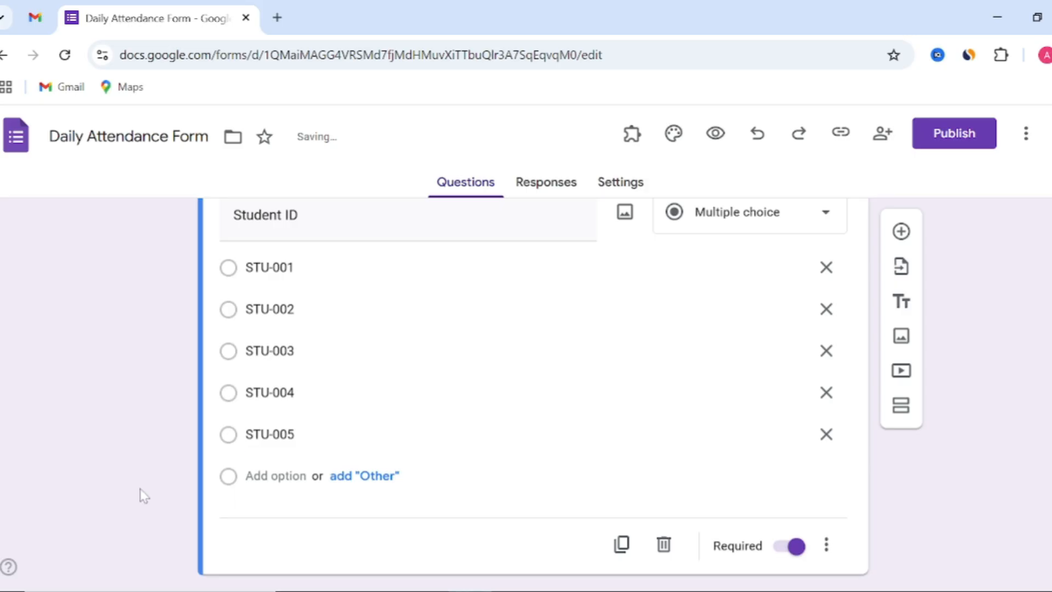
- Switch the Student ID question's Required setting off and back on
left_click(792, 549)
left_click(796, 546)
- Add a question titled "I confirmed i am present." after the Student ID question
scroll(927, 511, "down", 2)
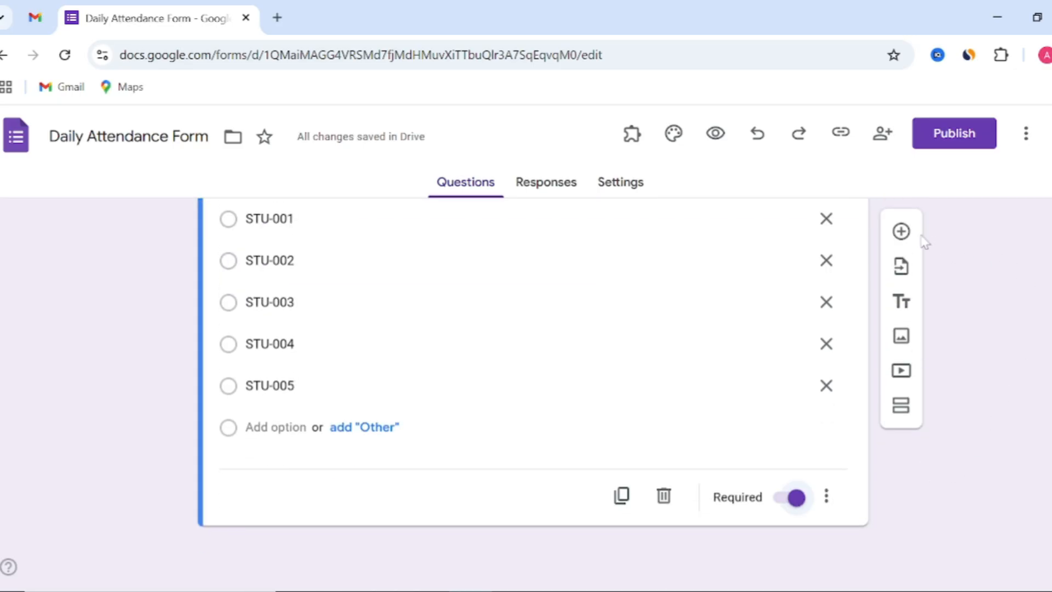
left_click(902, 233)
type("I")
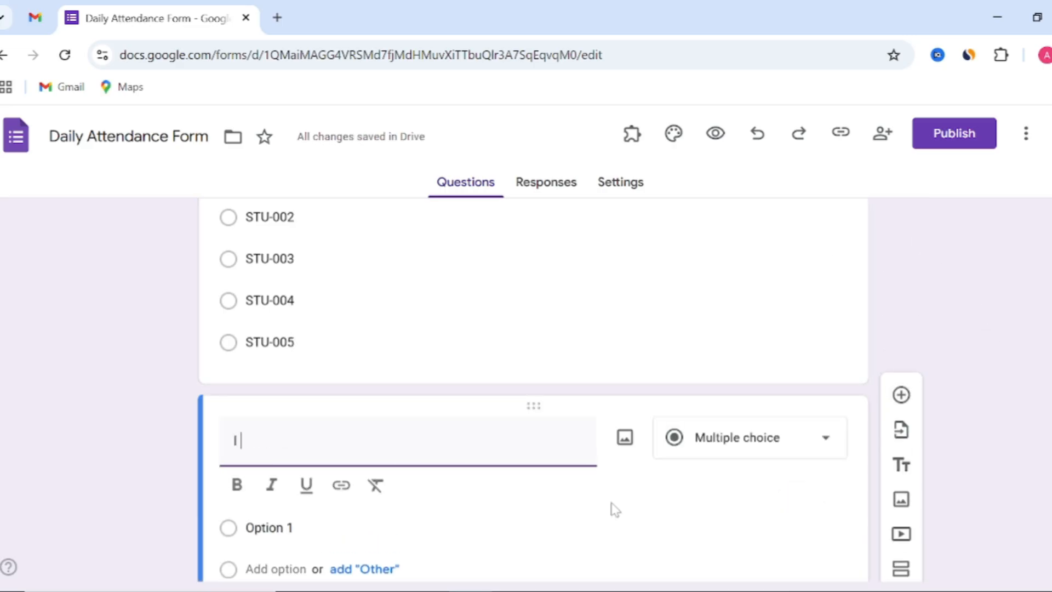
type(" confirmed i")
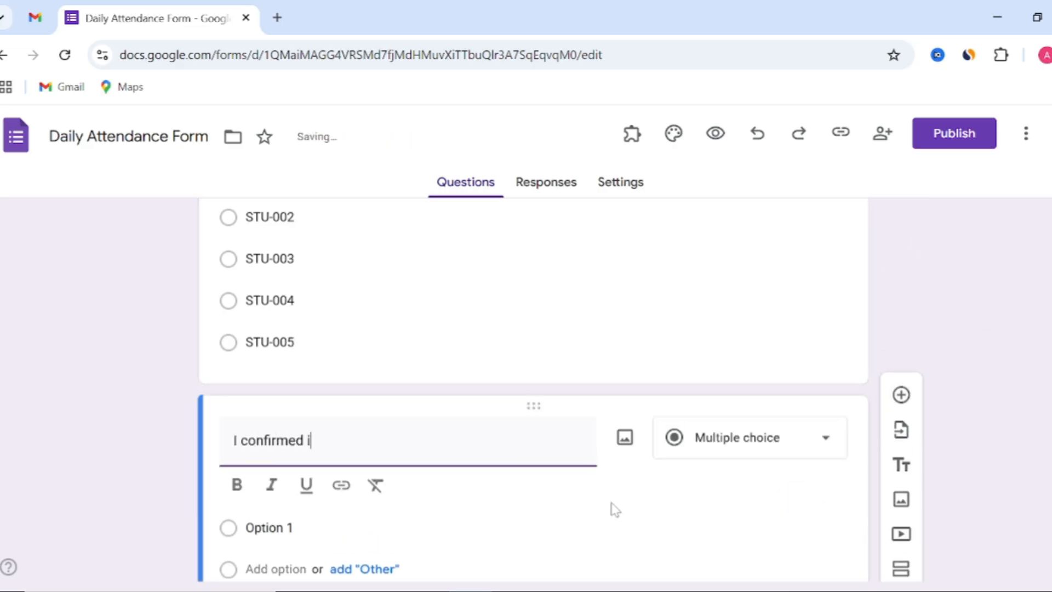
type(" am present.")
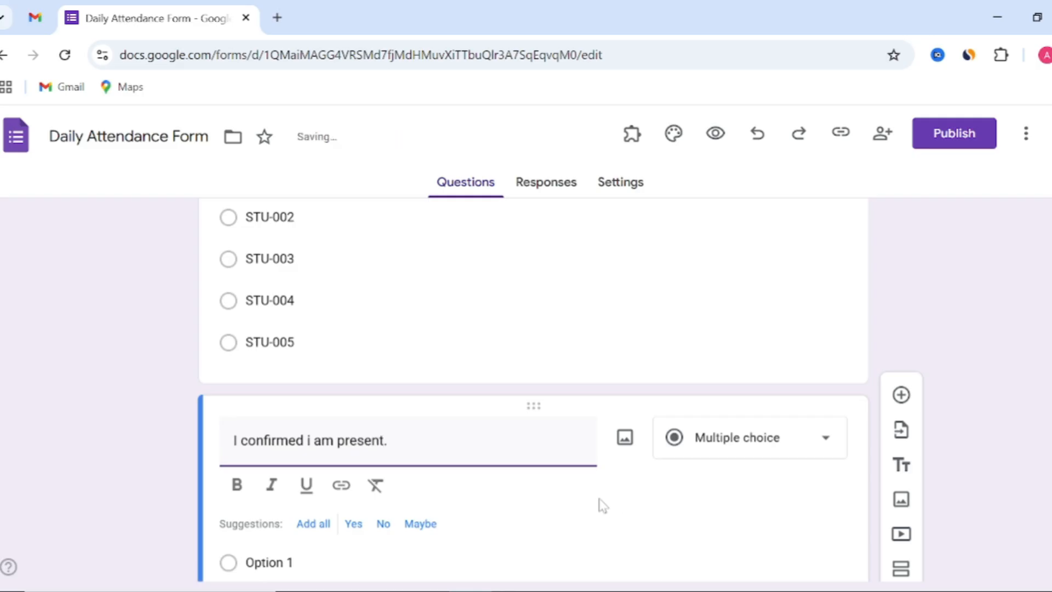
- Change the attendance confirmation question to Checkboxes and enter "Yes, i am present" as its only option
scroll(599, 499, "up", 3)
scroll(599, 498, "down", 4)
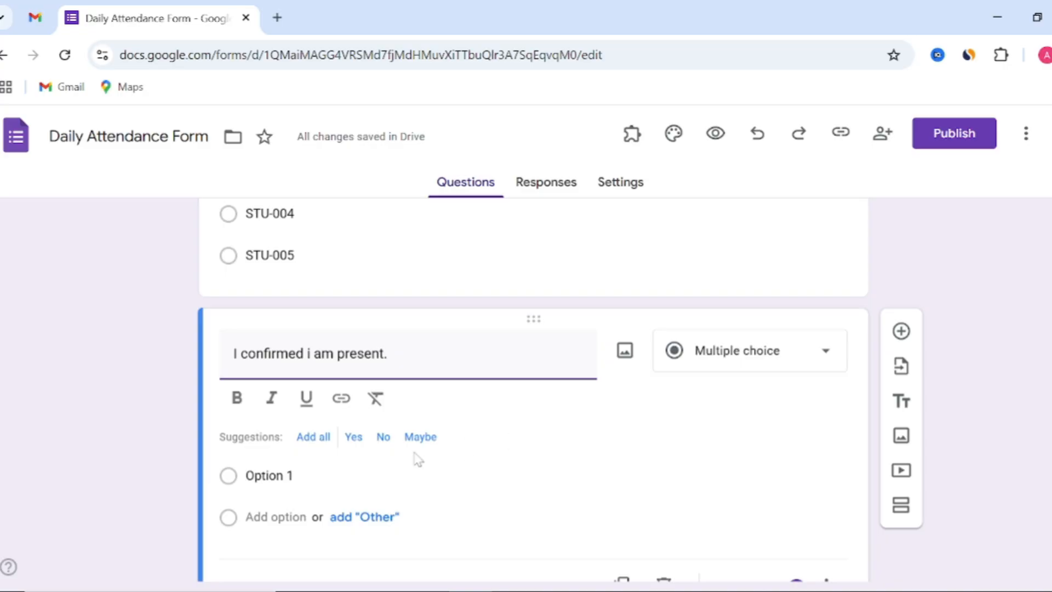
left_click(826, 356)
left_click(751, 306)
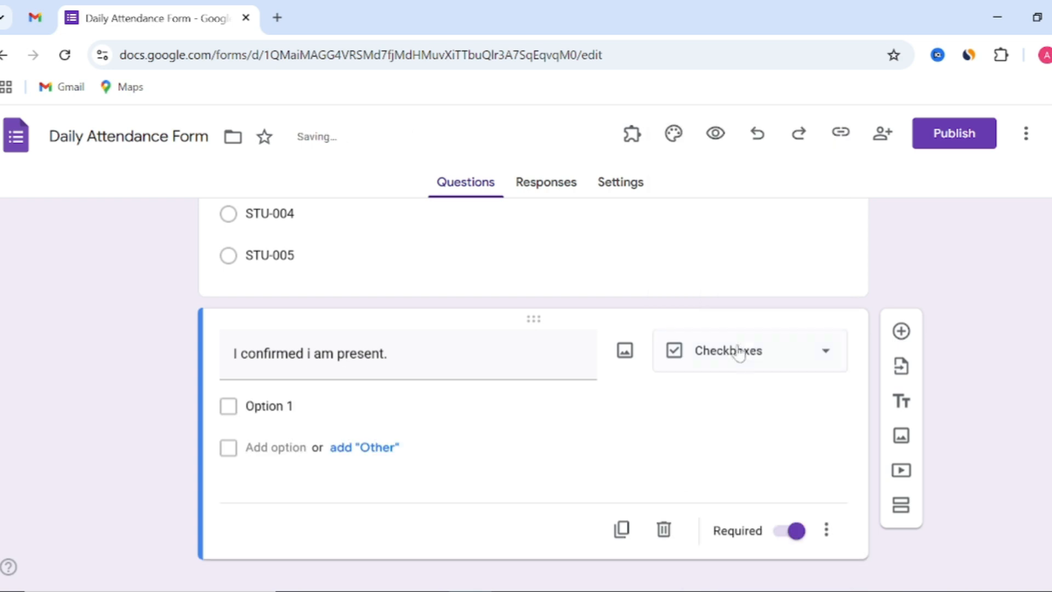
left_click(274, 408)
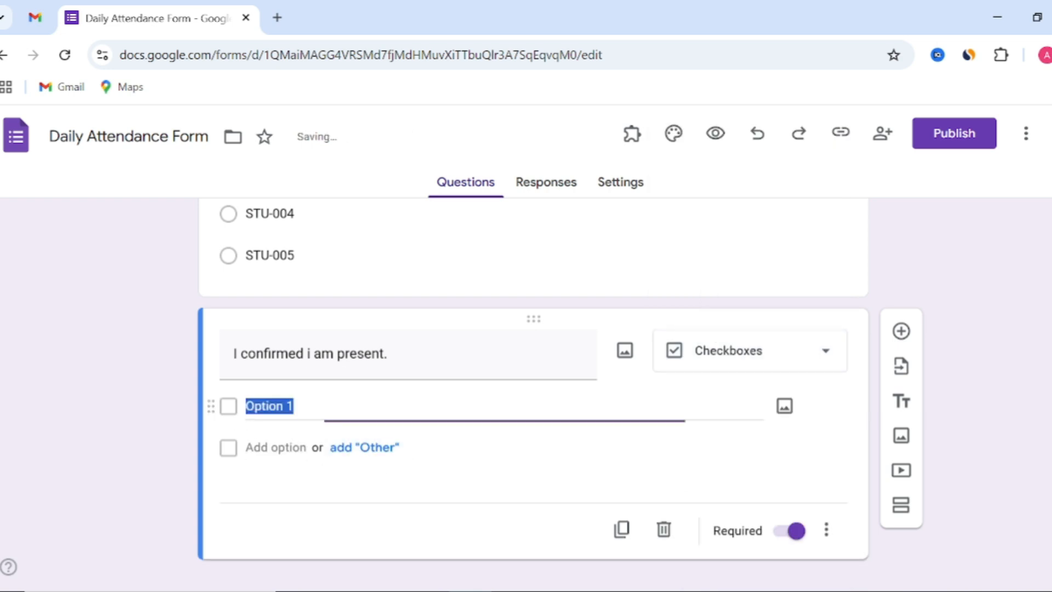
type("Yes, i am")
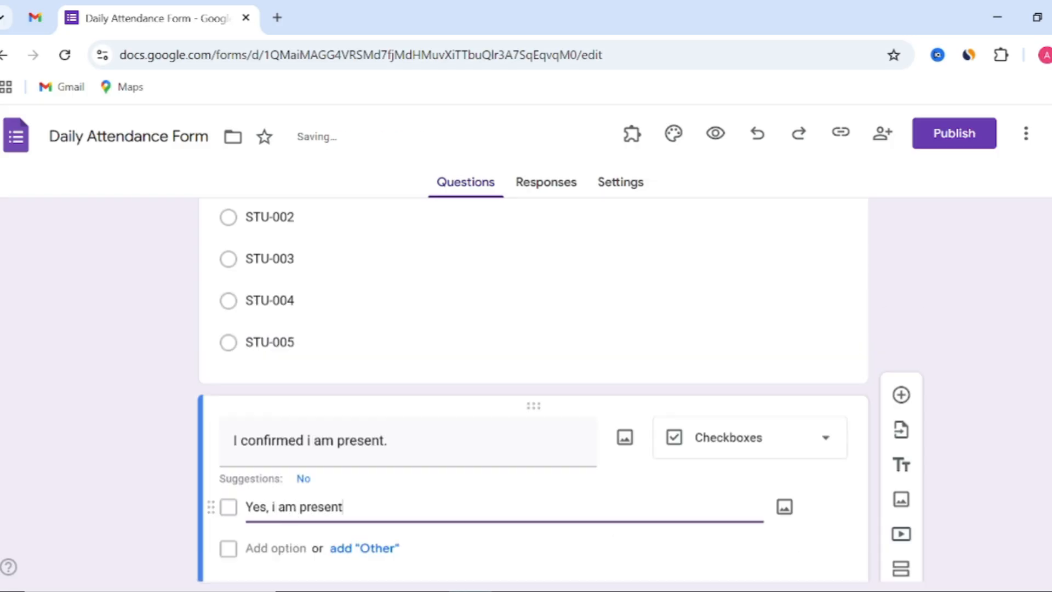
type(" present")
- Publish the Daily Attendance Form
scroll(838, 278, "up", 8)
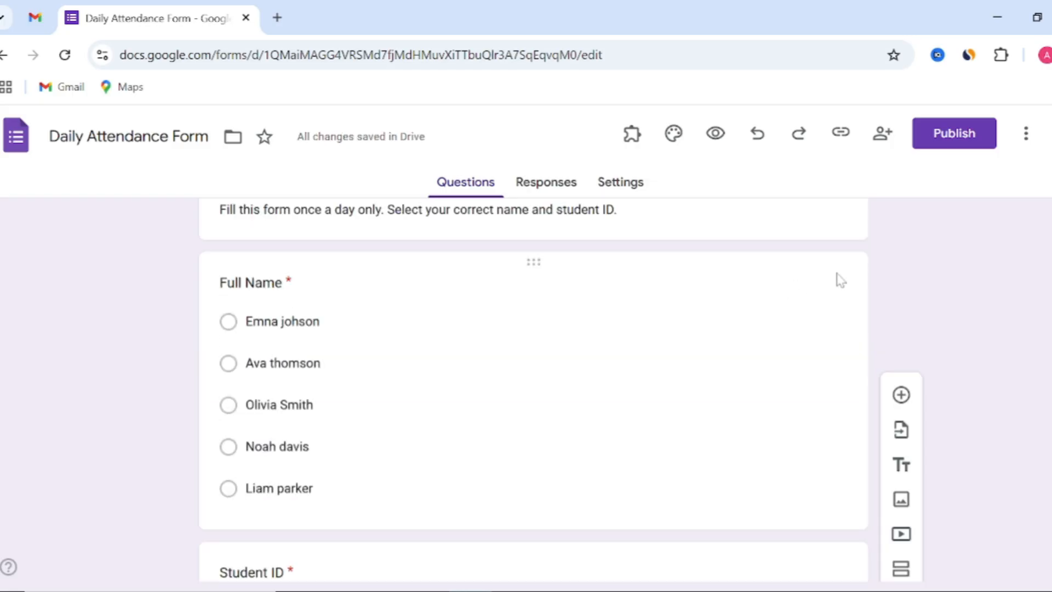
left_click(964, 137)
left_click(700, 391)
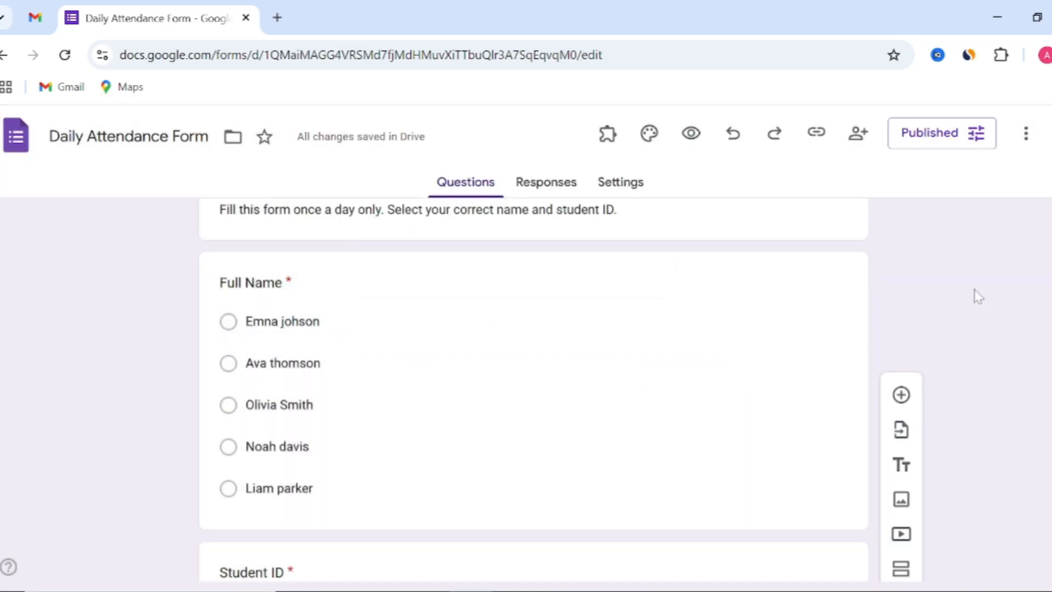
- Preview the published form and check all its questions down to the Submit button
left_click(691, 134)
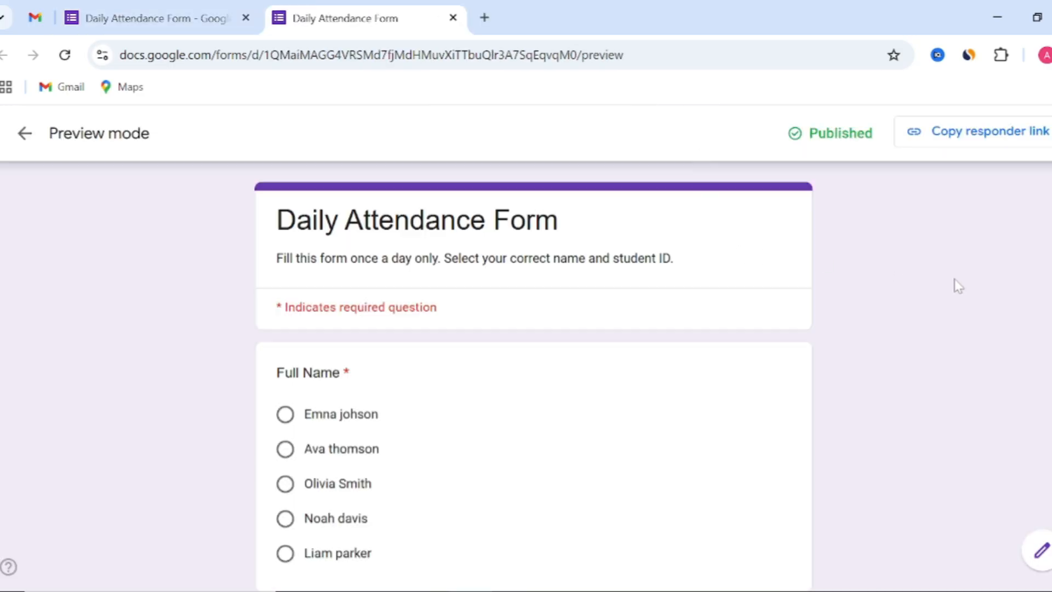
scroll(957, 286, "down", 8)
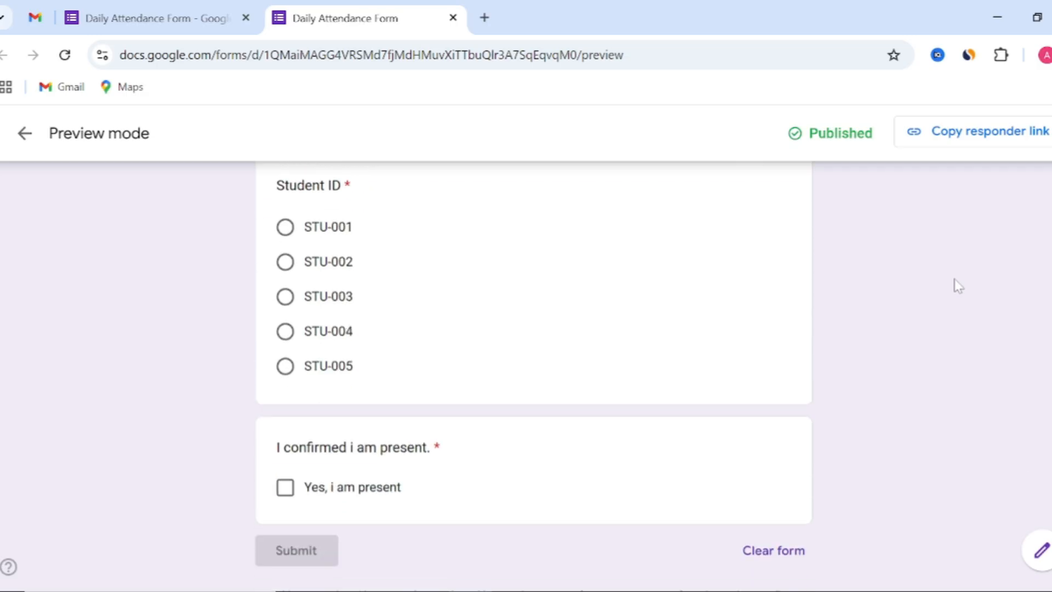
scroll(957, 286, "down", 2)
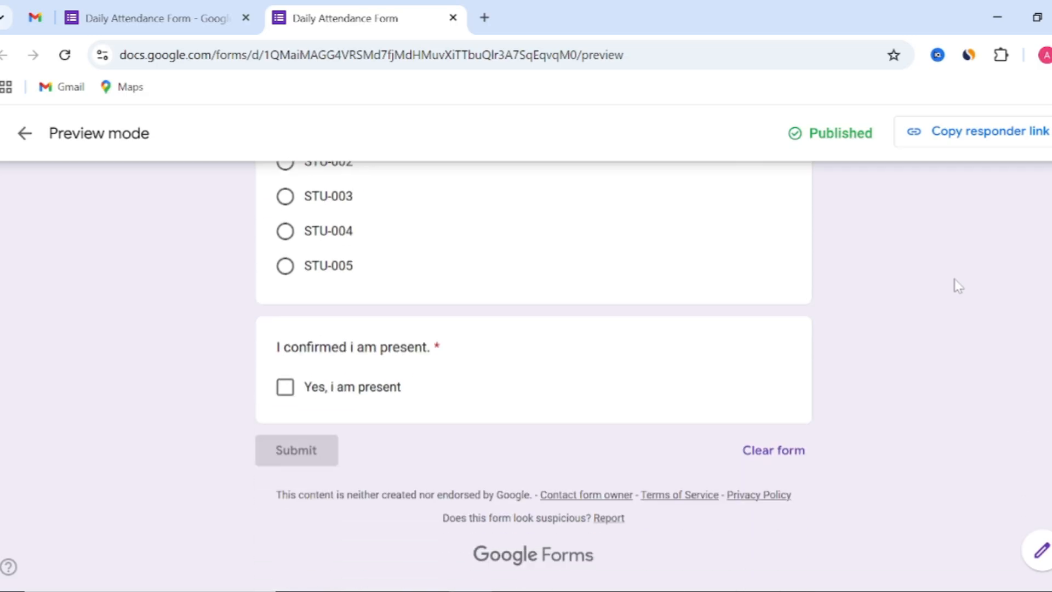
scroll(958, 285, "up", 10)
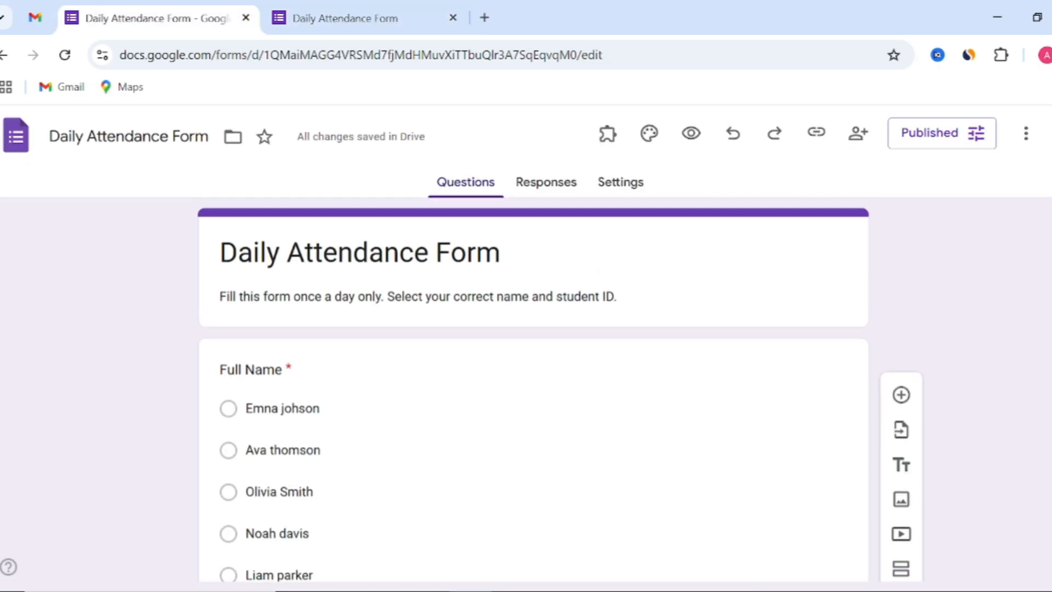
- Link the form's responses to a new spreadsheet named "Daily Attendance Form (Responses)"
left_click(562, 186)
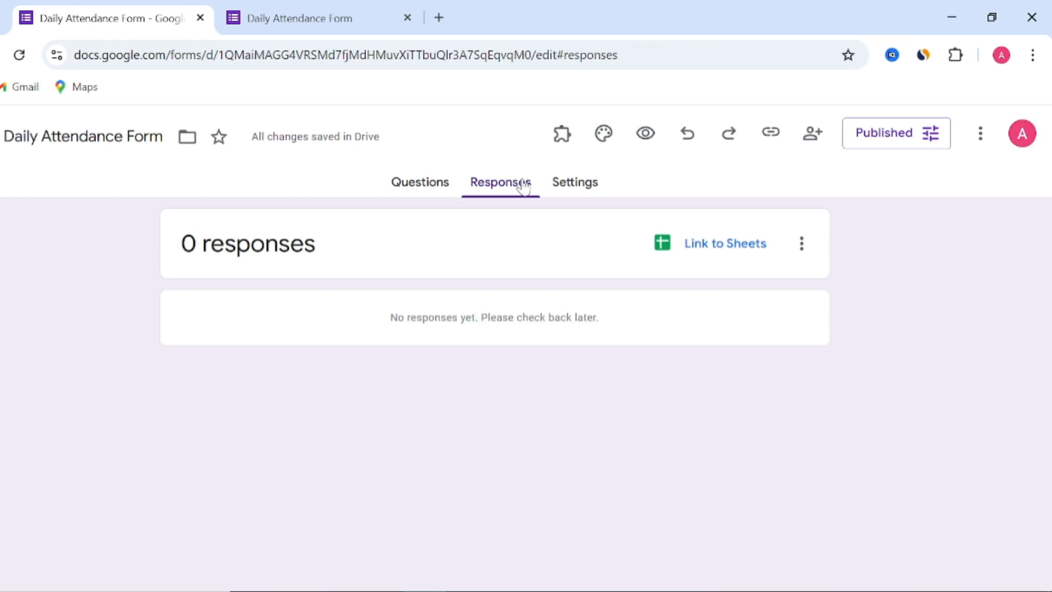
left_click(693, 247)
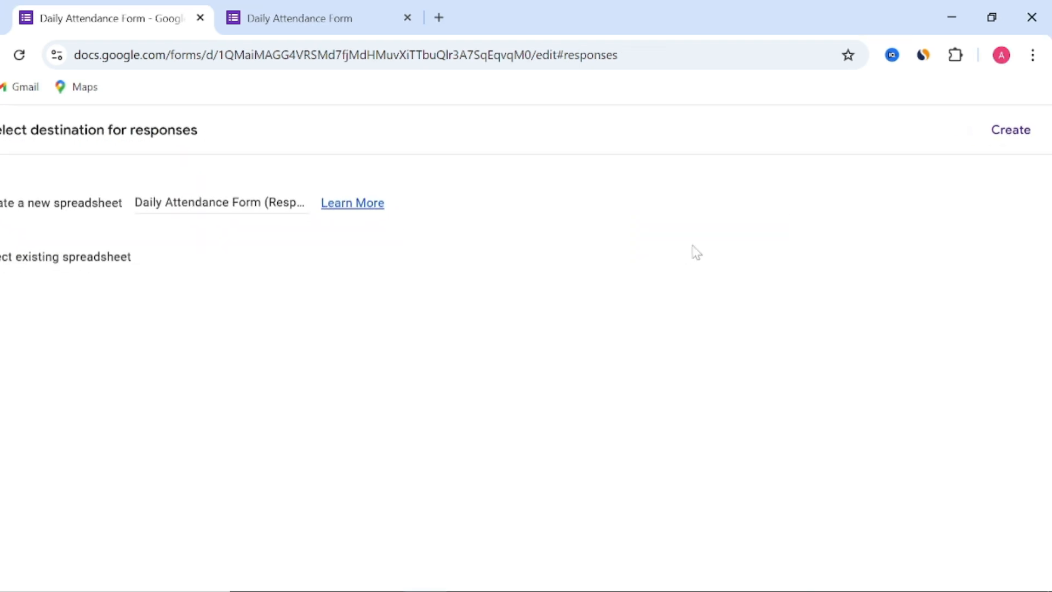
left_click(1018, 136)
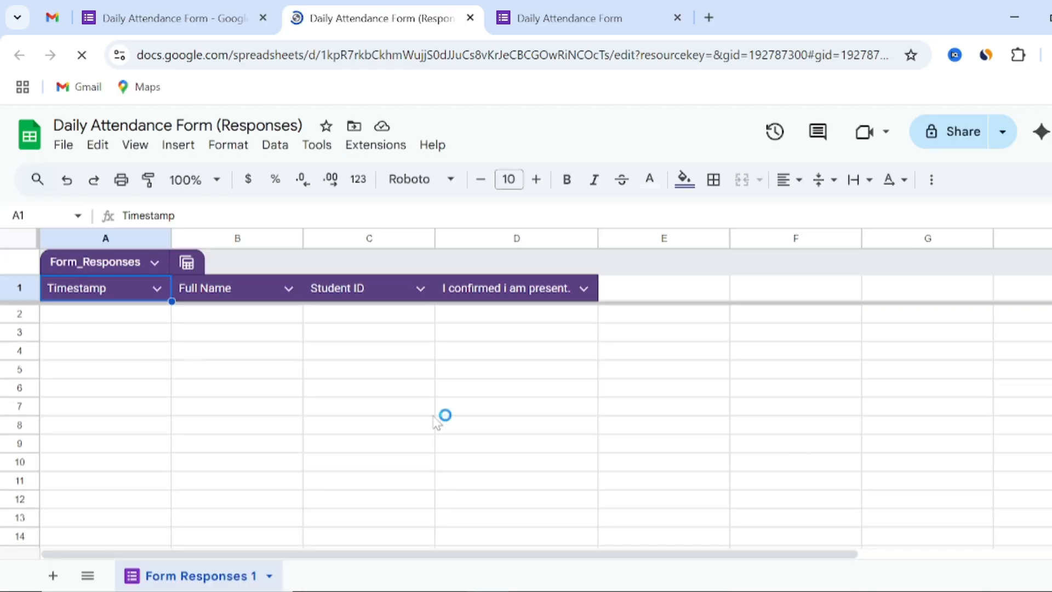
- Return to the form editor and set Collect email addresses to Verified in the form's response settings
left_click(165, 16)
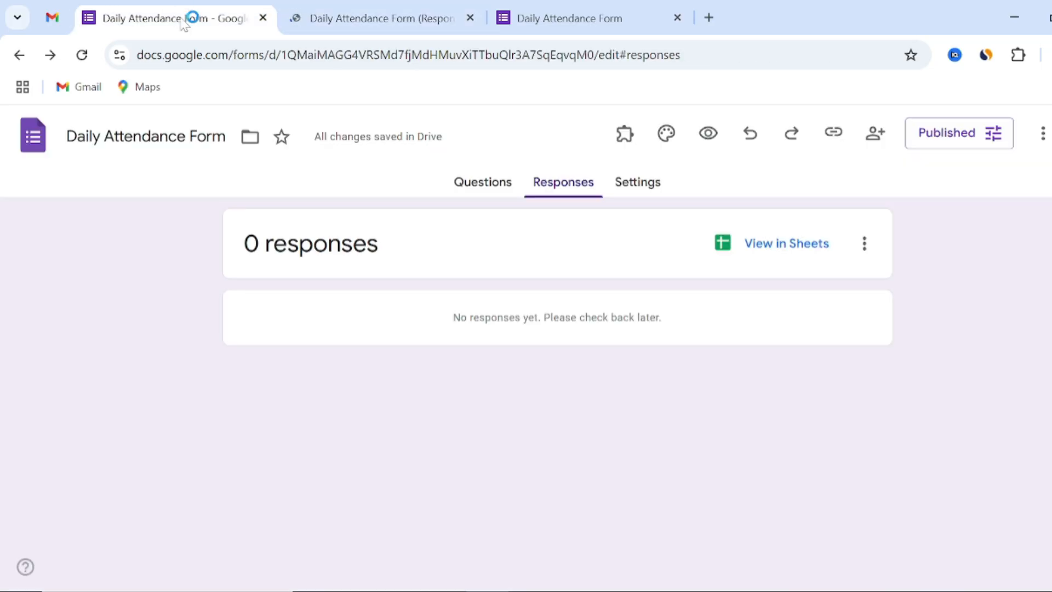
left_click(639, 182)
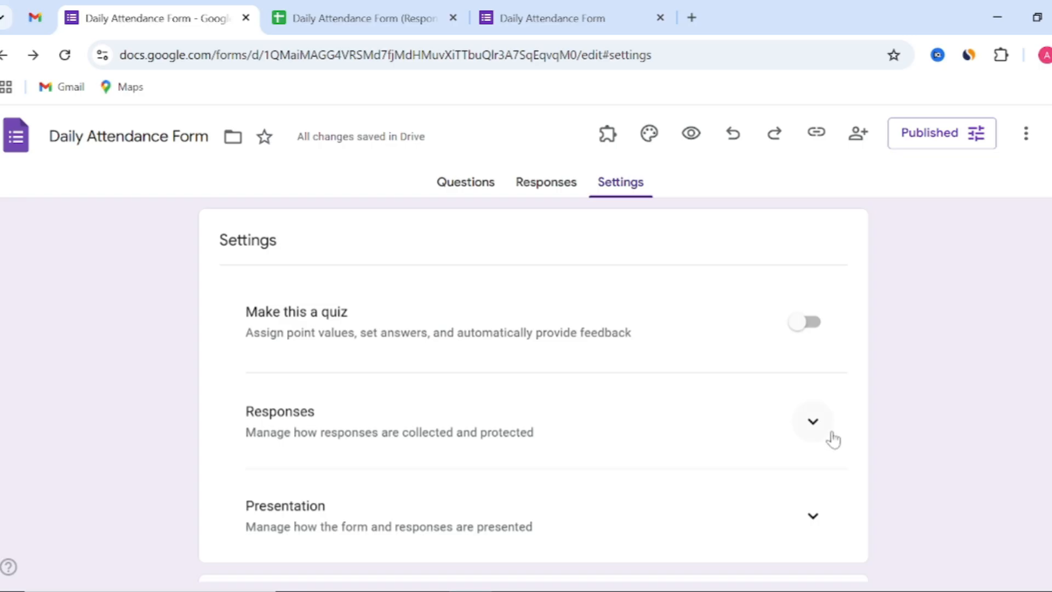
scroll(933, 425, "down", 5)
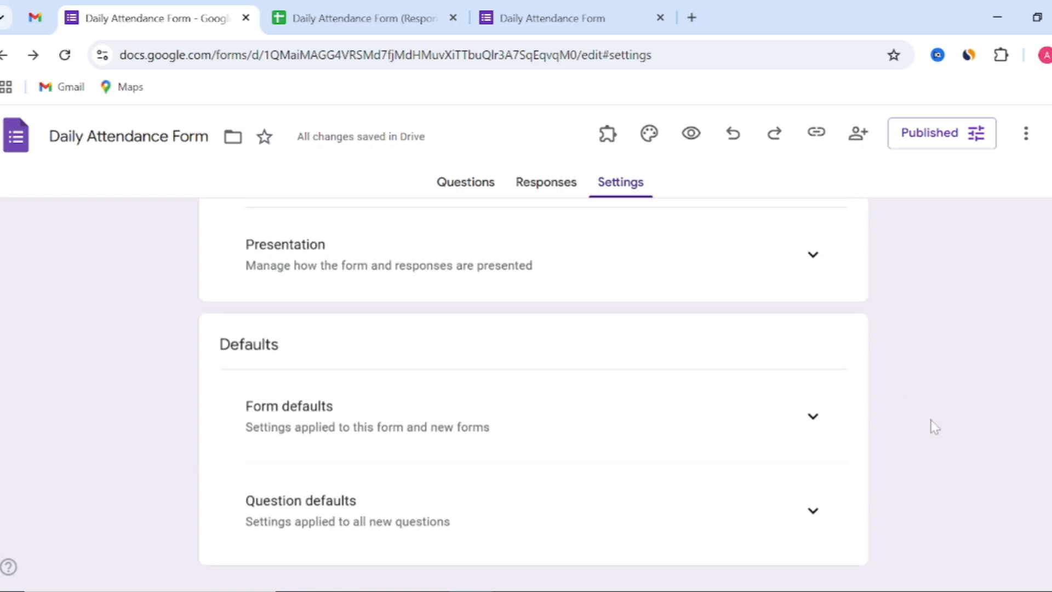
scroll(934, 426, "up", 4)
left_click(814, 377)
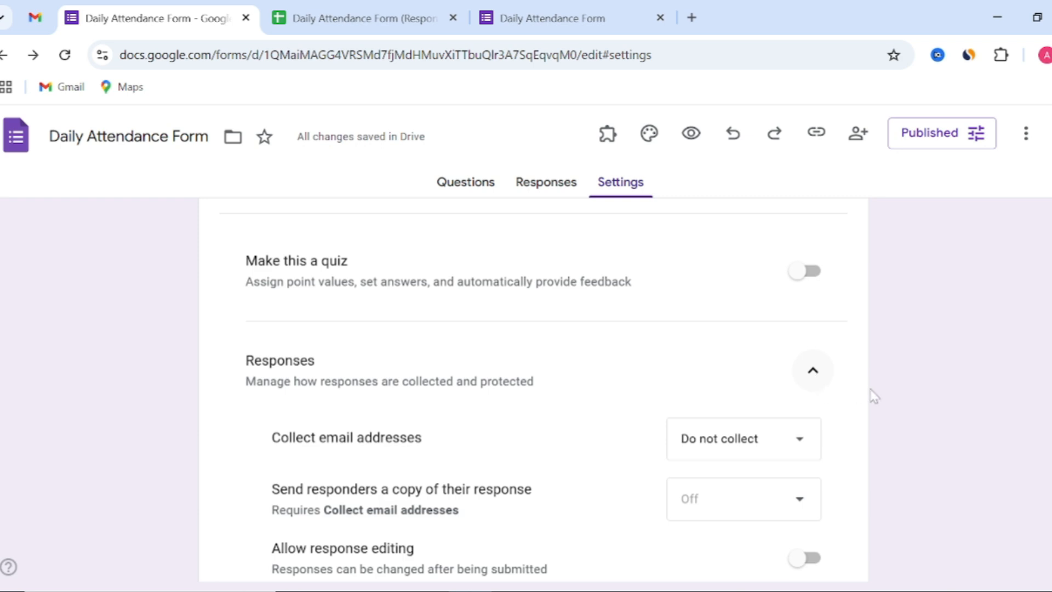
scroll(885, 413, "down", 3)
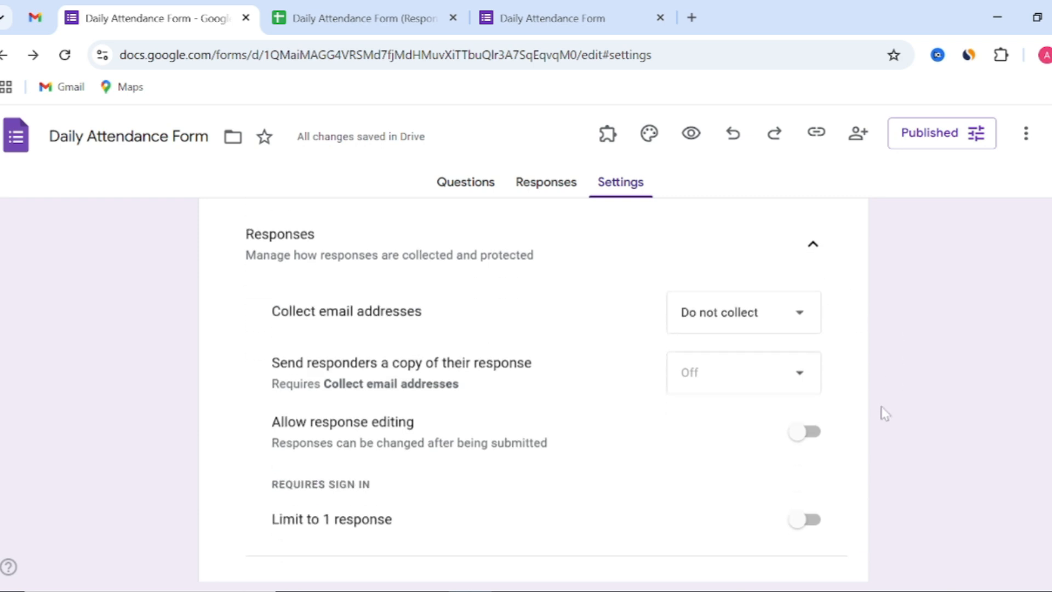
left_click(798, 265)
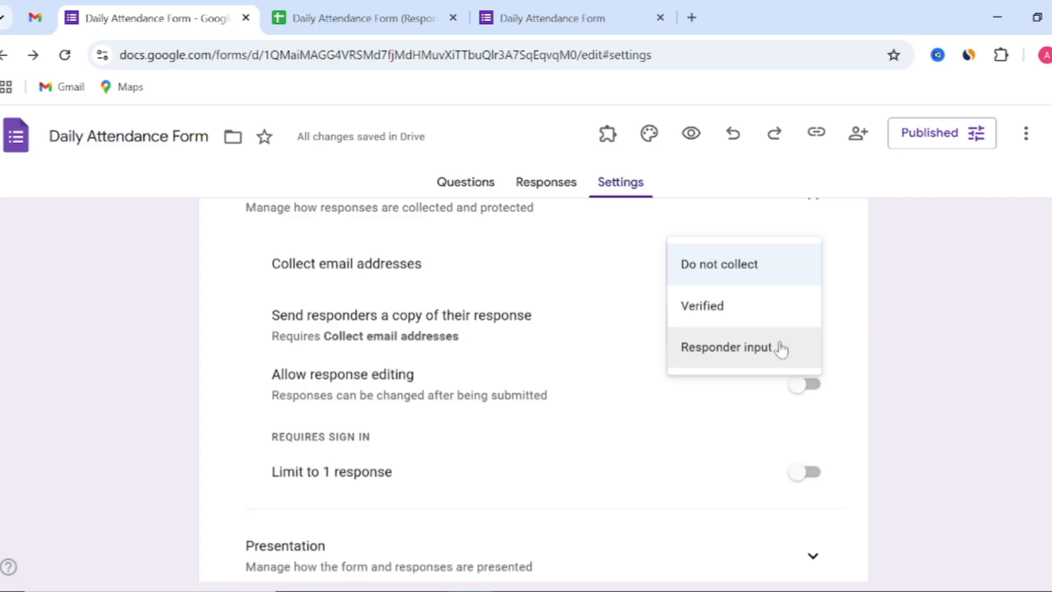
left_click(712, 305)
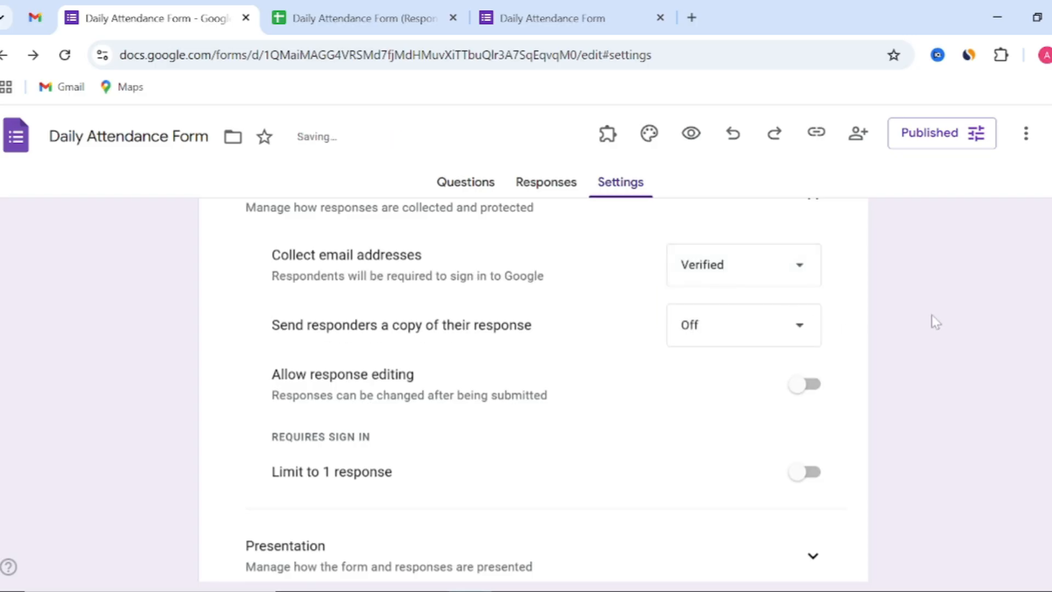
- Set the confirmation message to "Your attendance has been recorded. Thank you!", save it and return to the form's questions
scroll(909, 345, "down", 5)
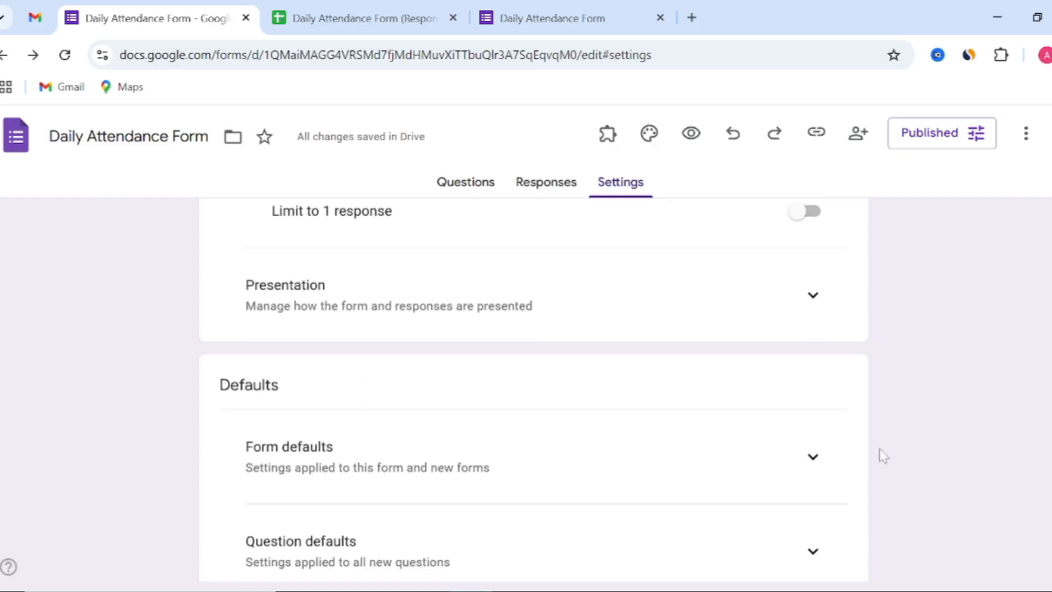
left_click(811, 296)
scroll(811, 299, "down", 5)
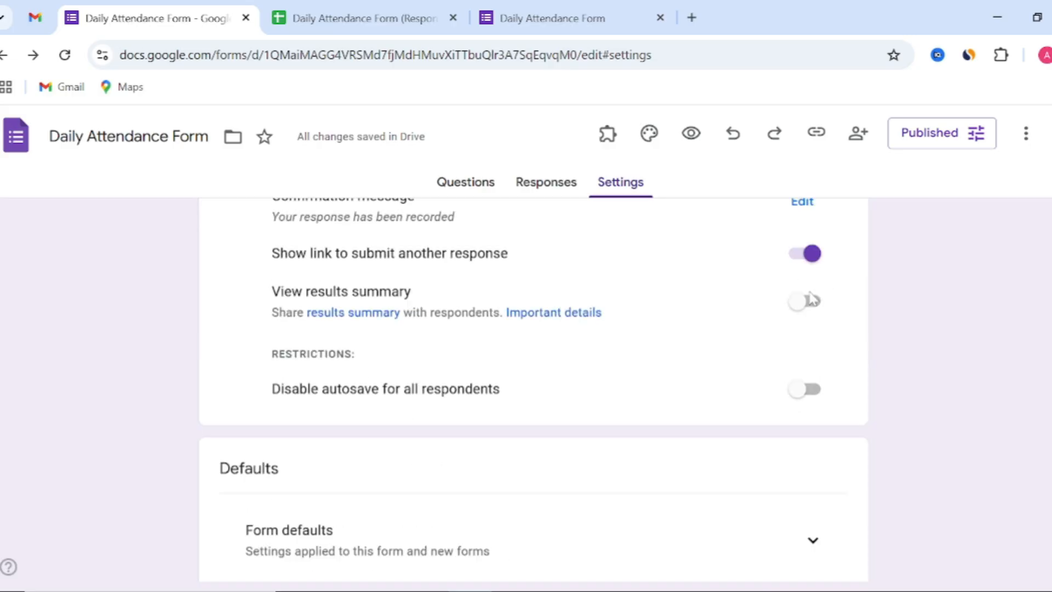
scroll(811, 298, "up", 3)
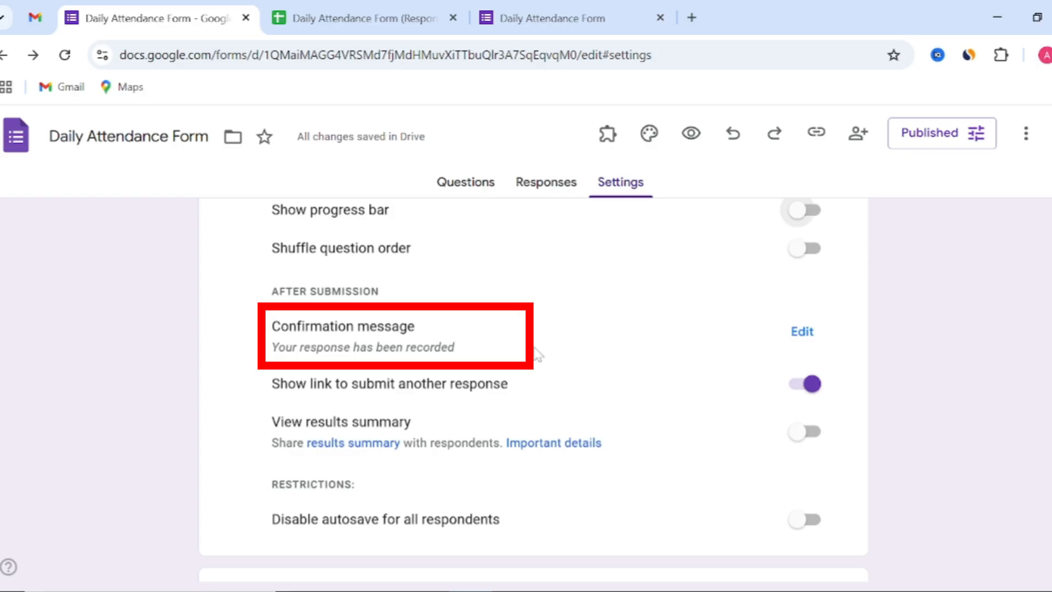
left_click(802, 334)
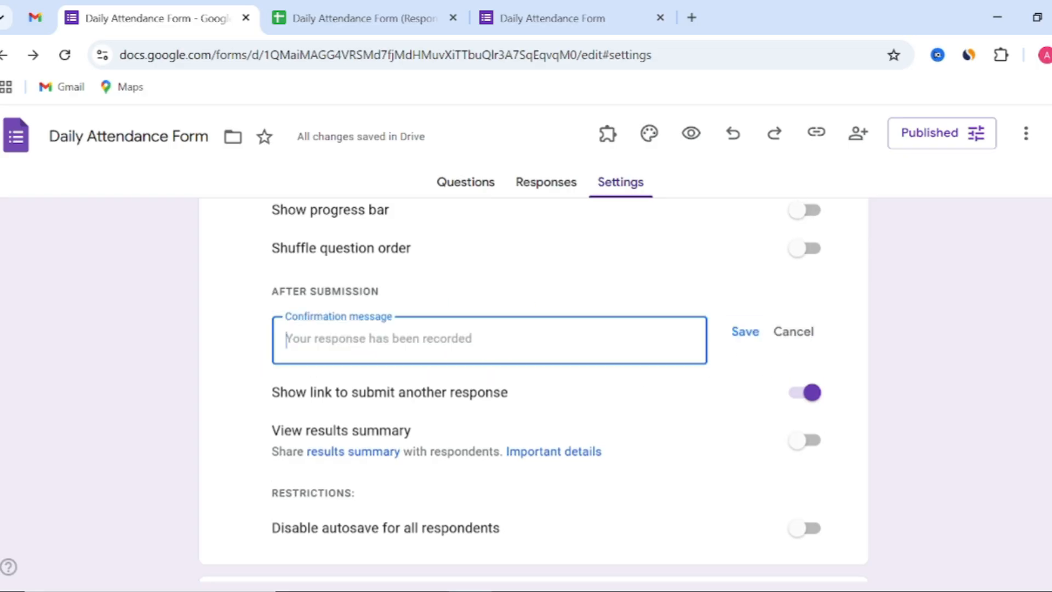
type("Your att")
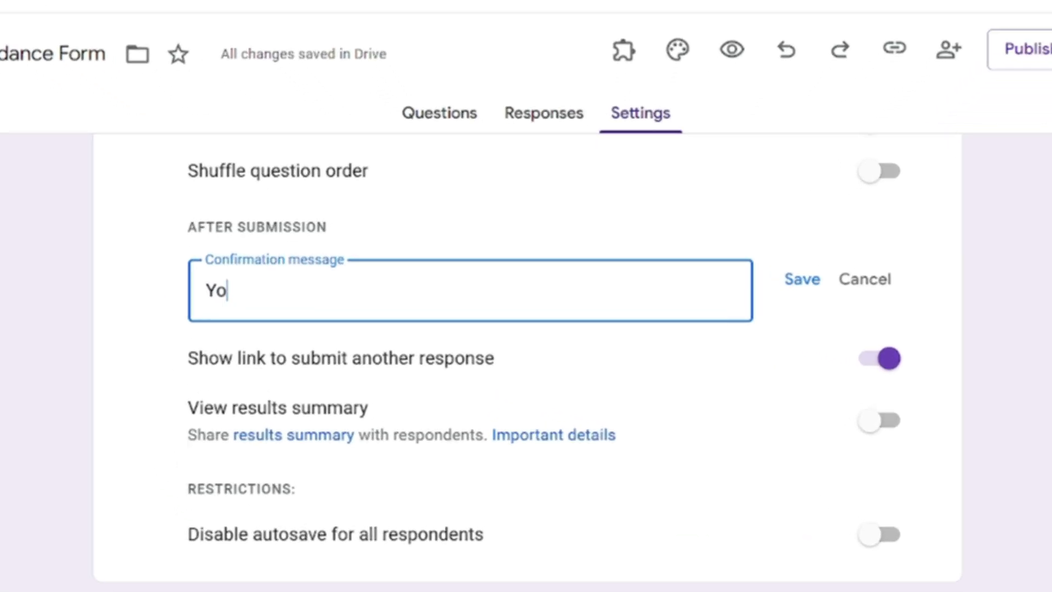
type("endance has")
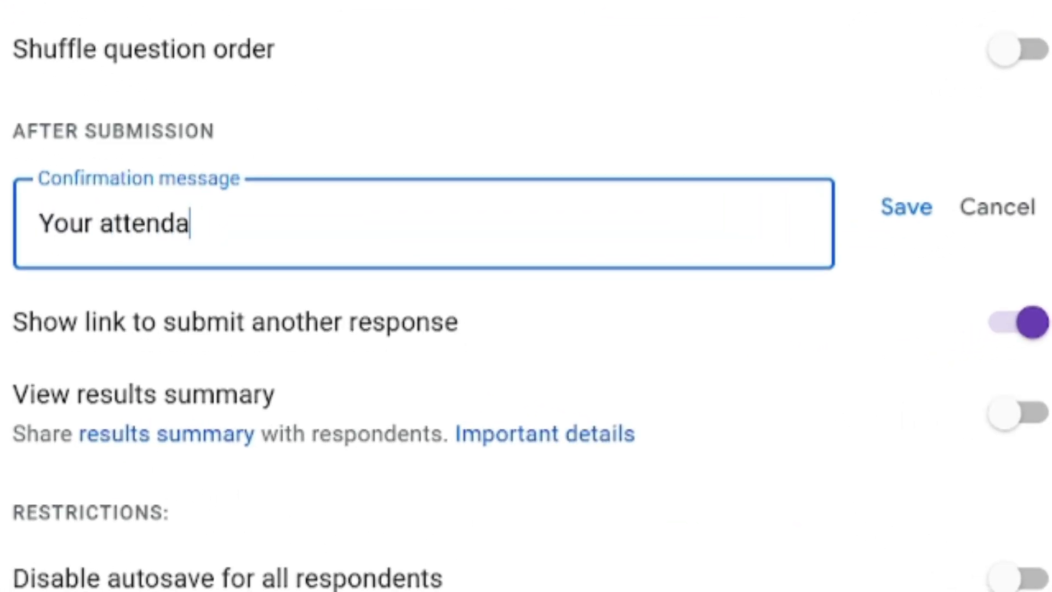
type("recorded. T")
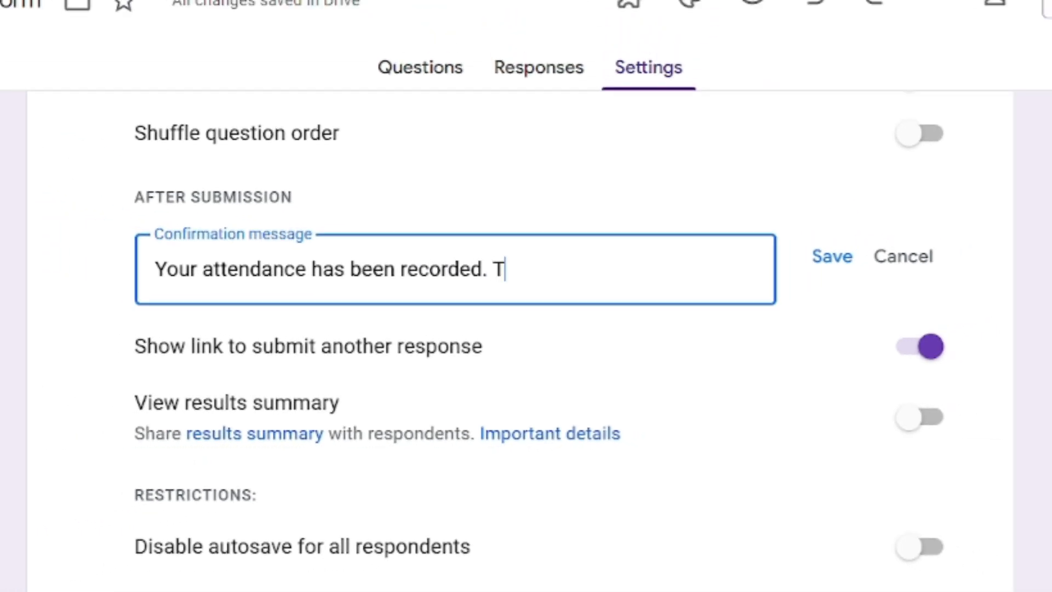
type("hank you!")
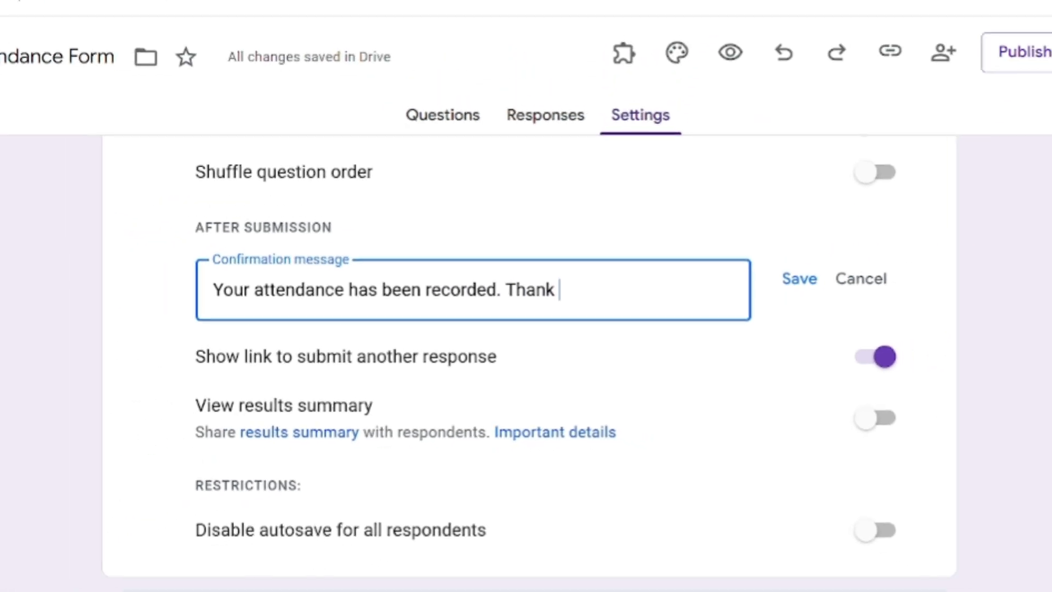
left_click(831, 256)
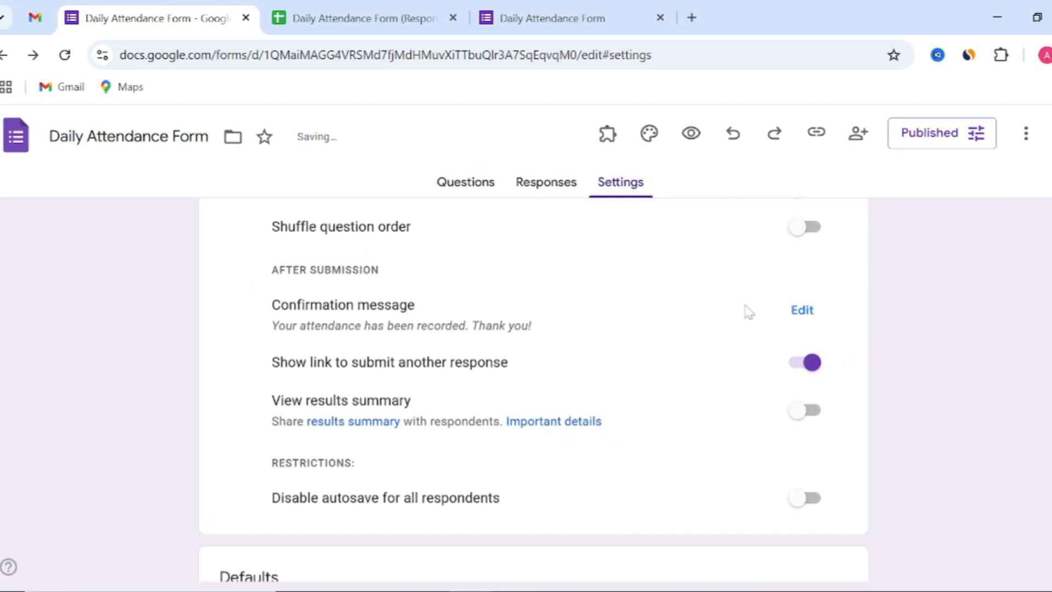
scroll(680, 332, "up", 3)
scroll(684, 337, "up", 8)
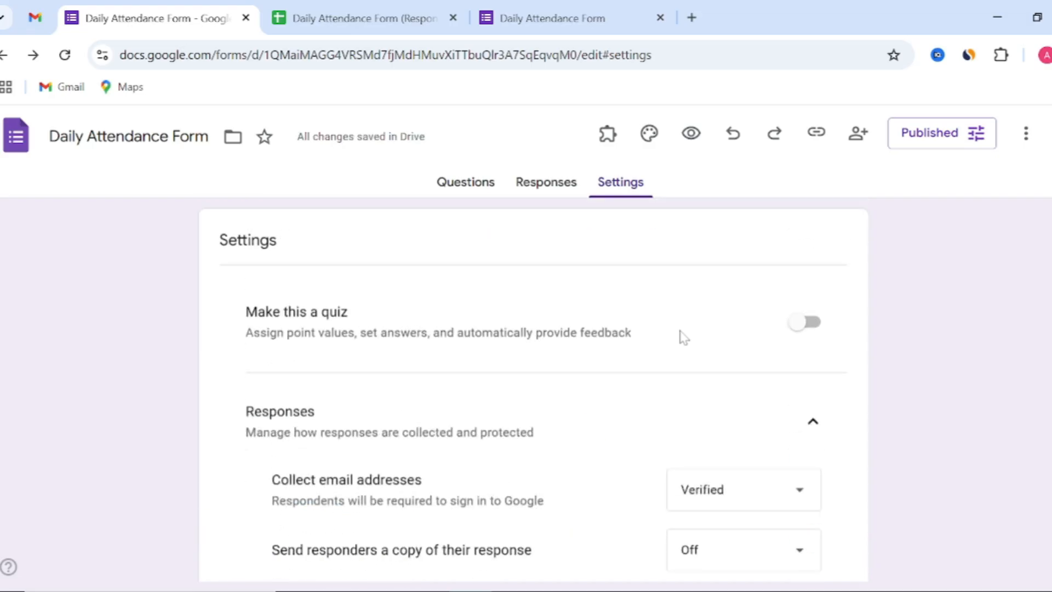
left_click(467, 197)
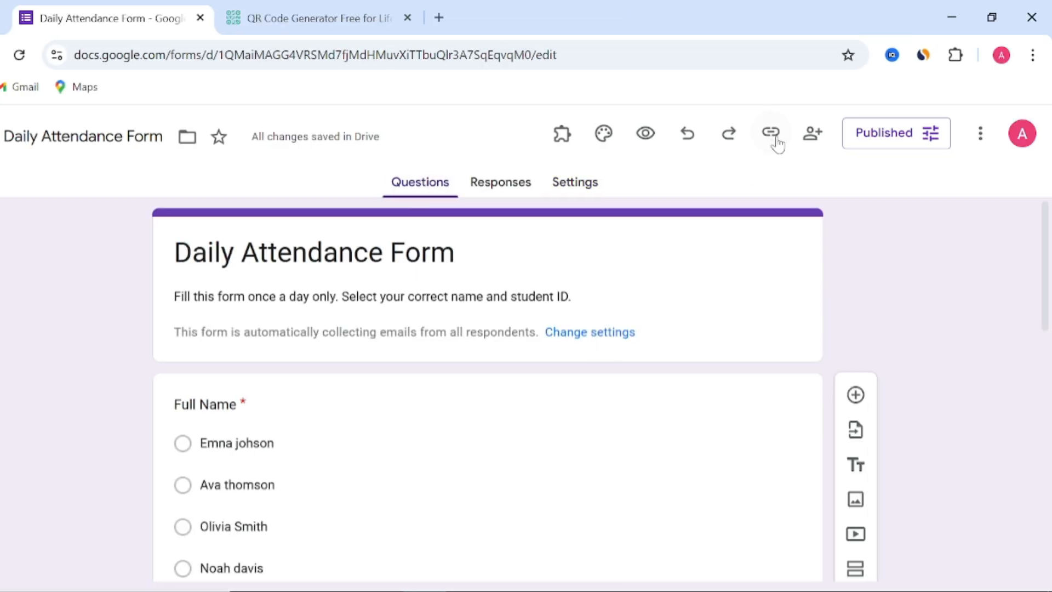
- Copy the form's shortened responder link and enter it as the URL for a static link QR code on qrgenerator.org
left_click(773, 137)
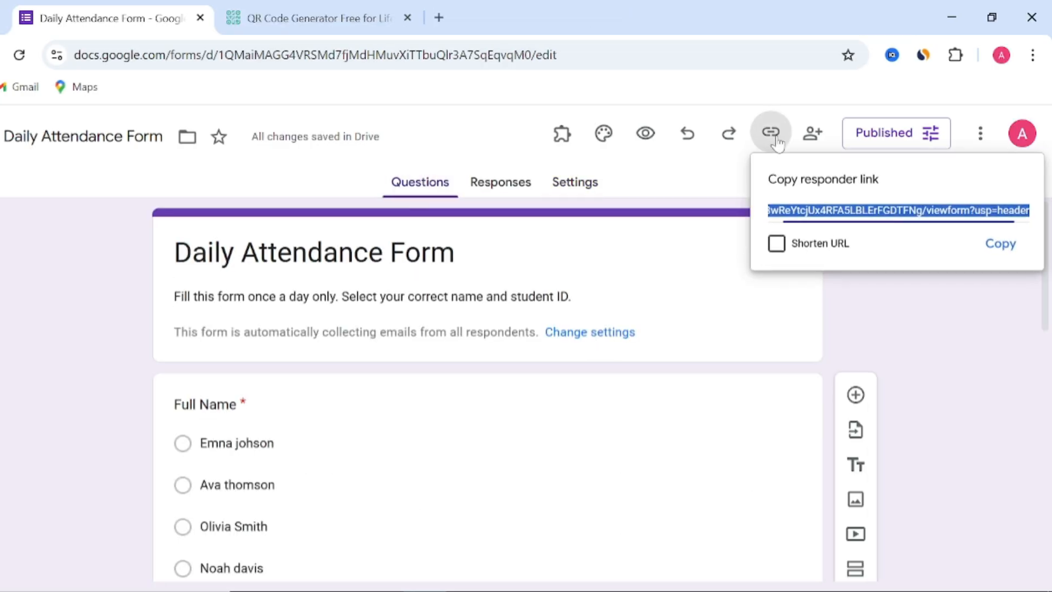
left_click(775, 248)
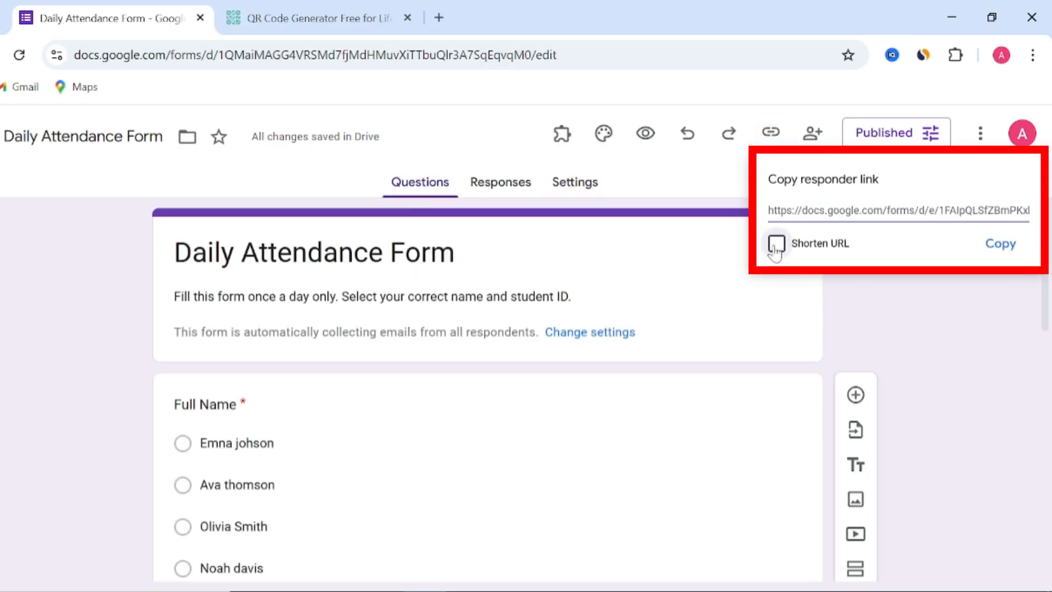
left_click(989, 253)
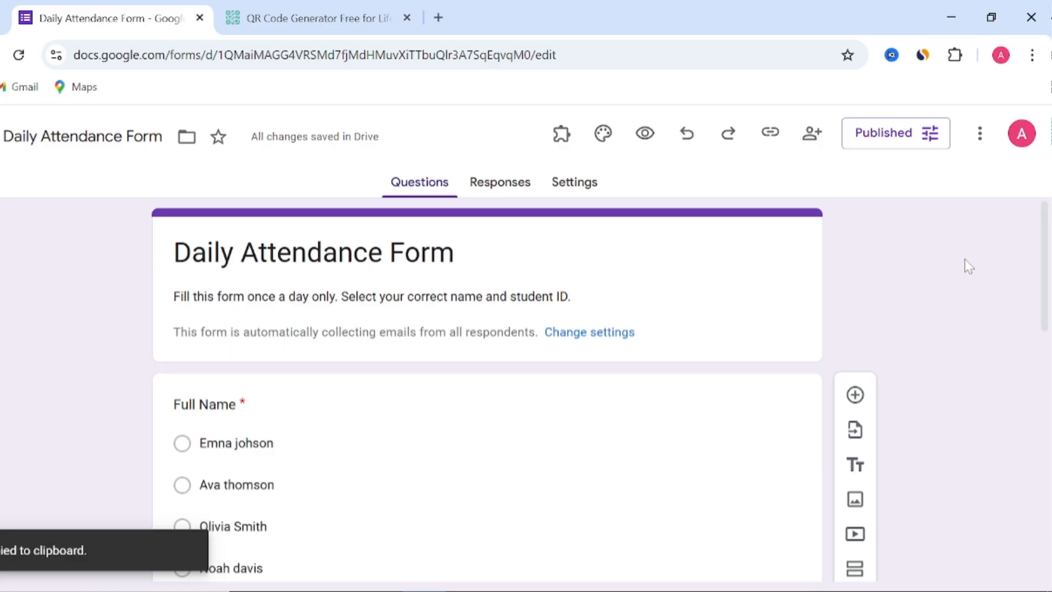
left_click(310, 18)
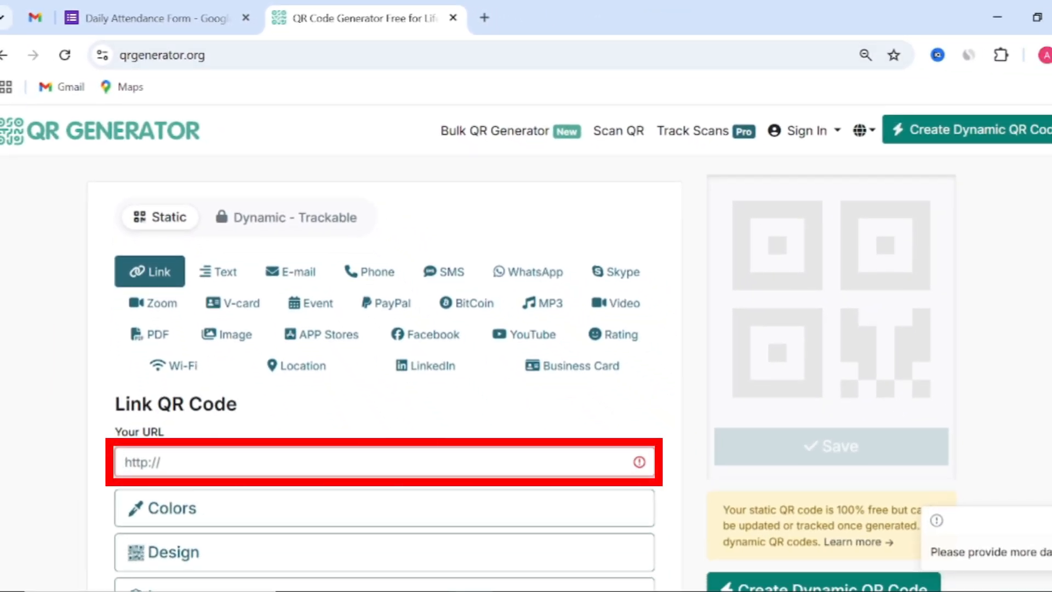
key("ctrl+v")
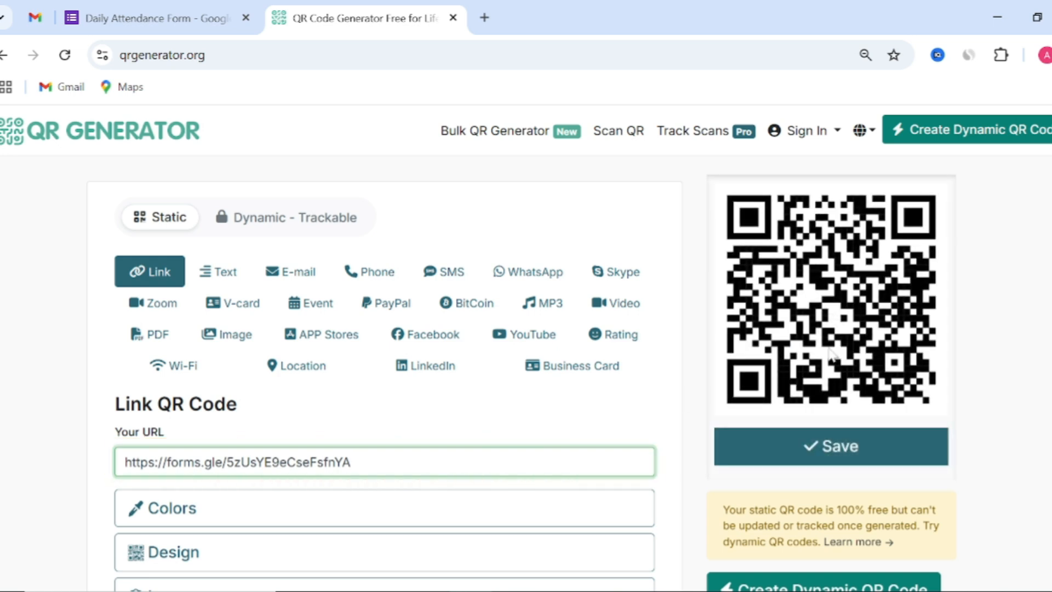
- Add the frame with a label band beneath the QR code and set its label to "Attendance QR"
scroll(661, 397, "down", 4)
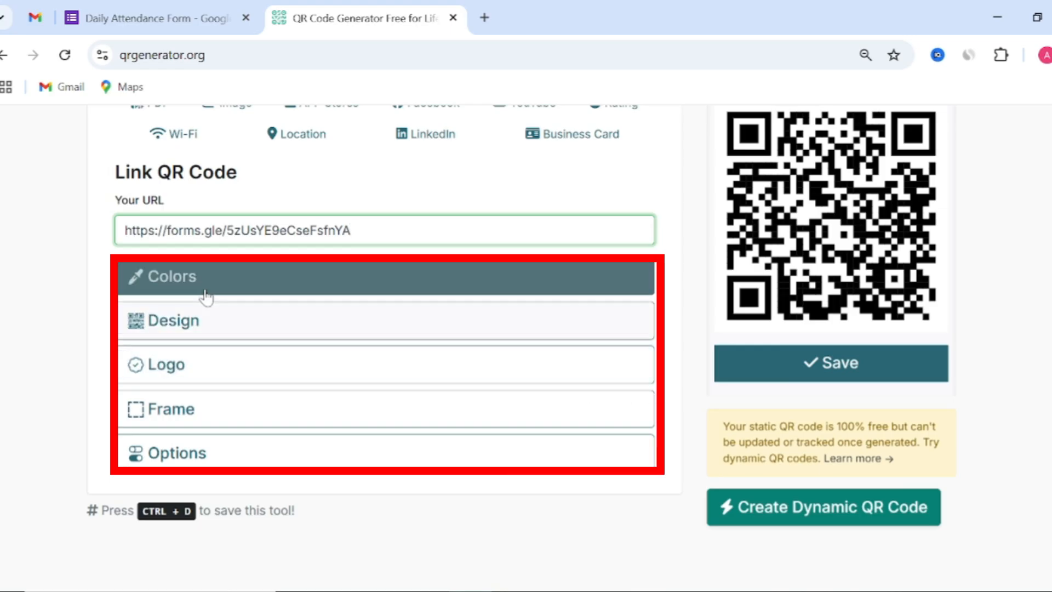
left_click(232, 422)
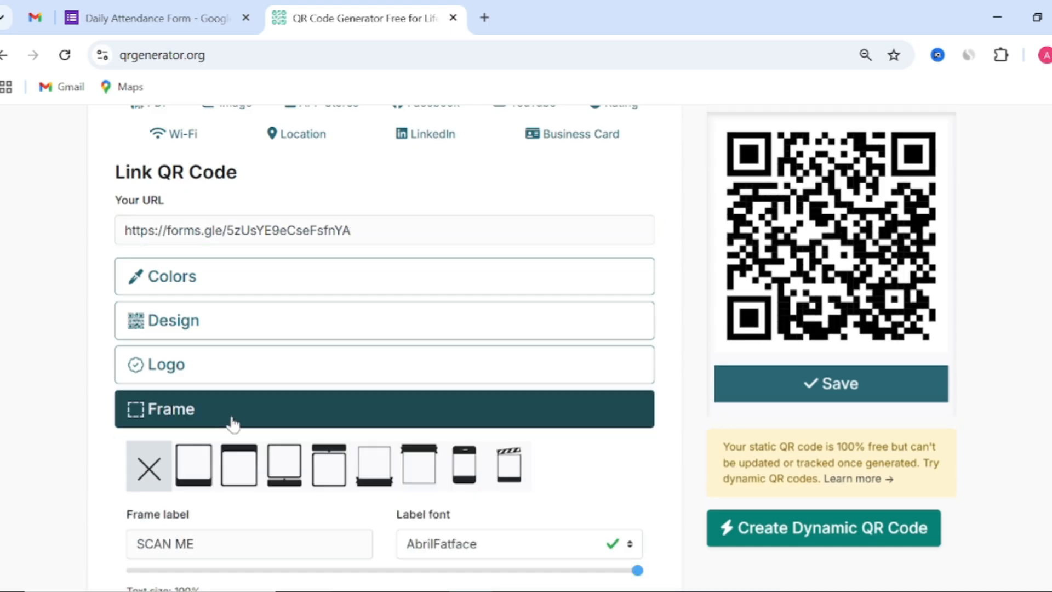
left_click(203, 483)
left_click(215, 543)
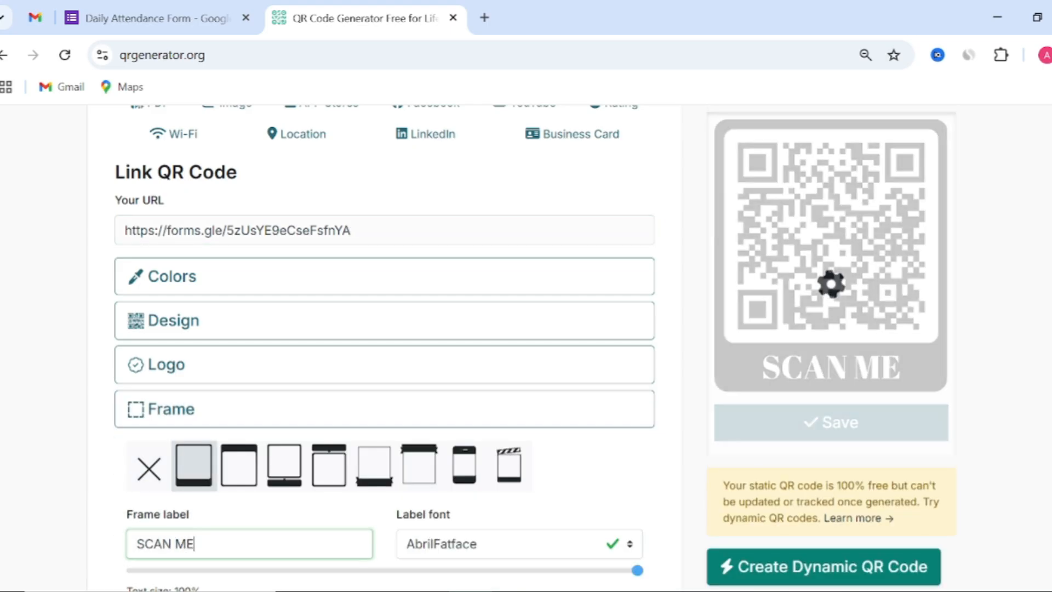
key("ctrl+a")
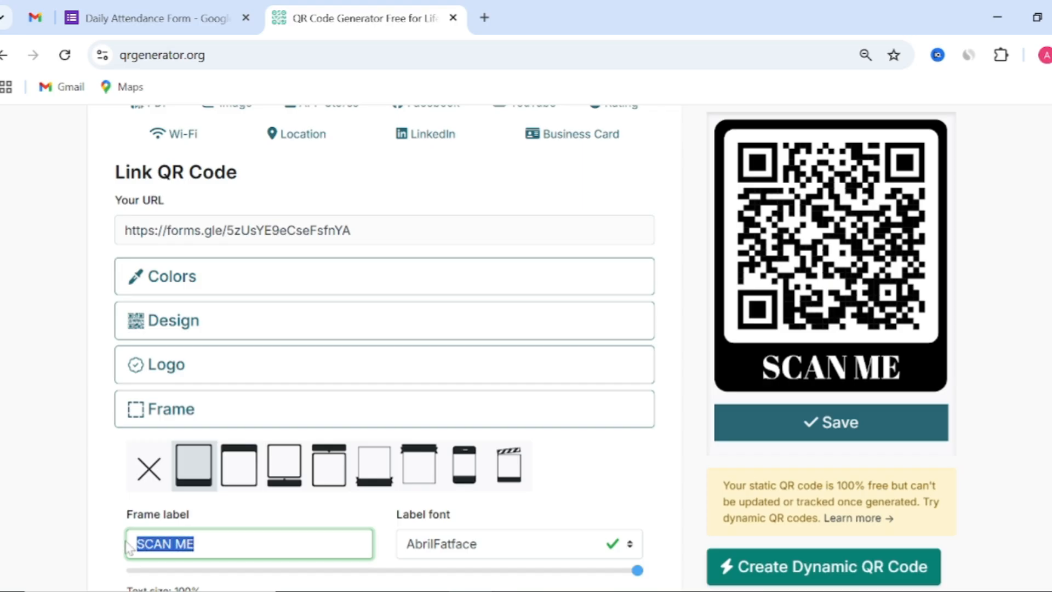
type("Attenda")
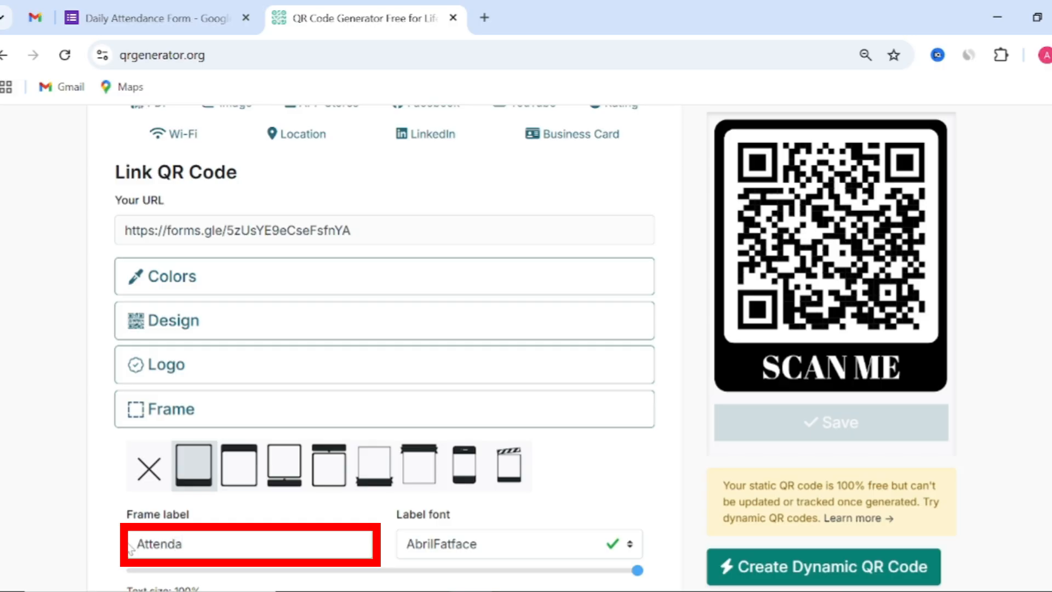
type("nce QR")
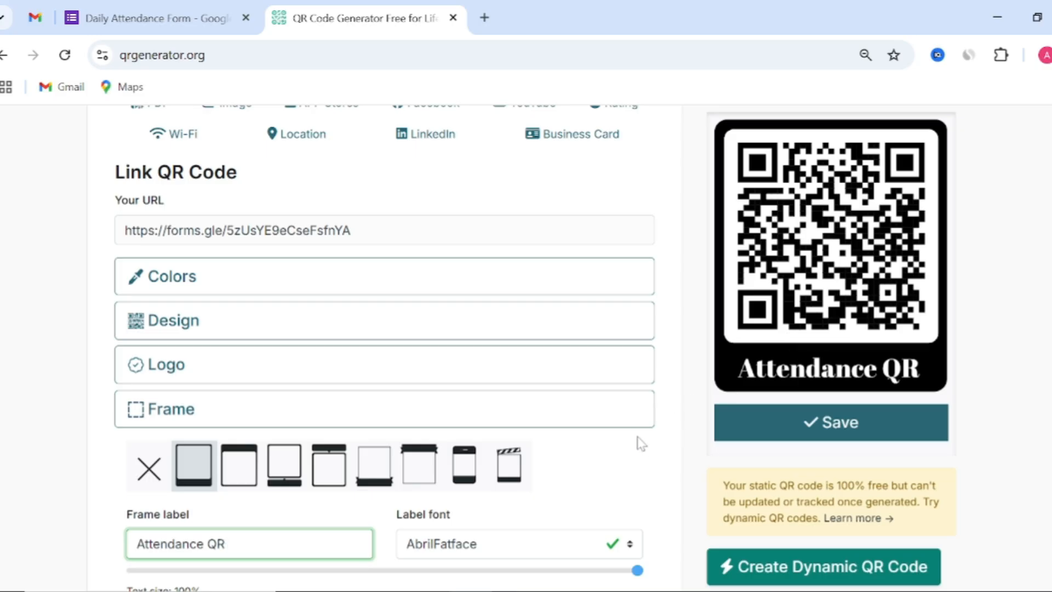
- Try Arial as the frame label's font and switch it back to AbrilFatface
scroll(641, 443, "down", 2)
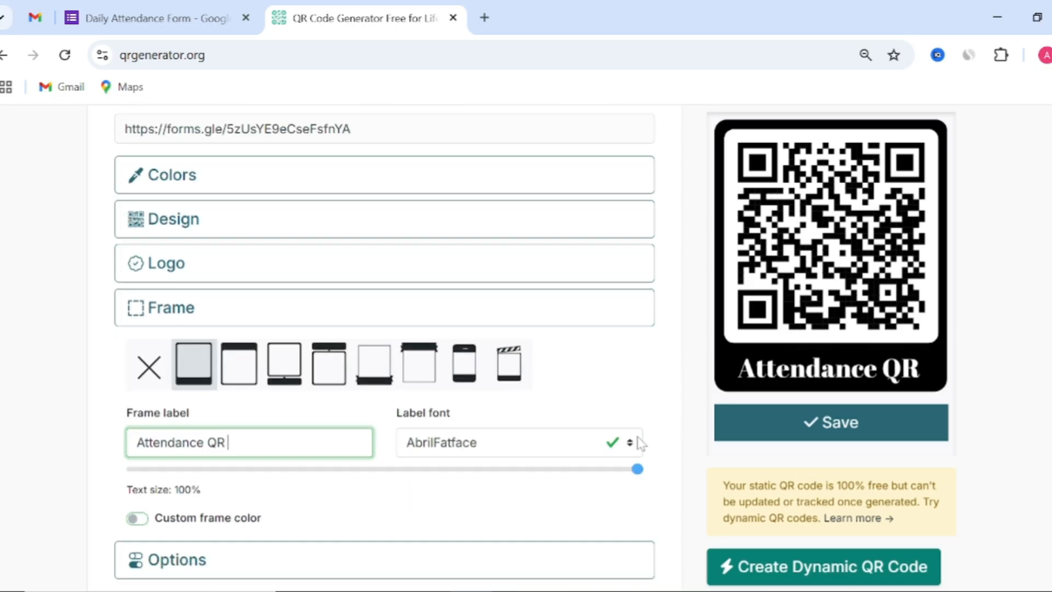
left_click(633, 441)
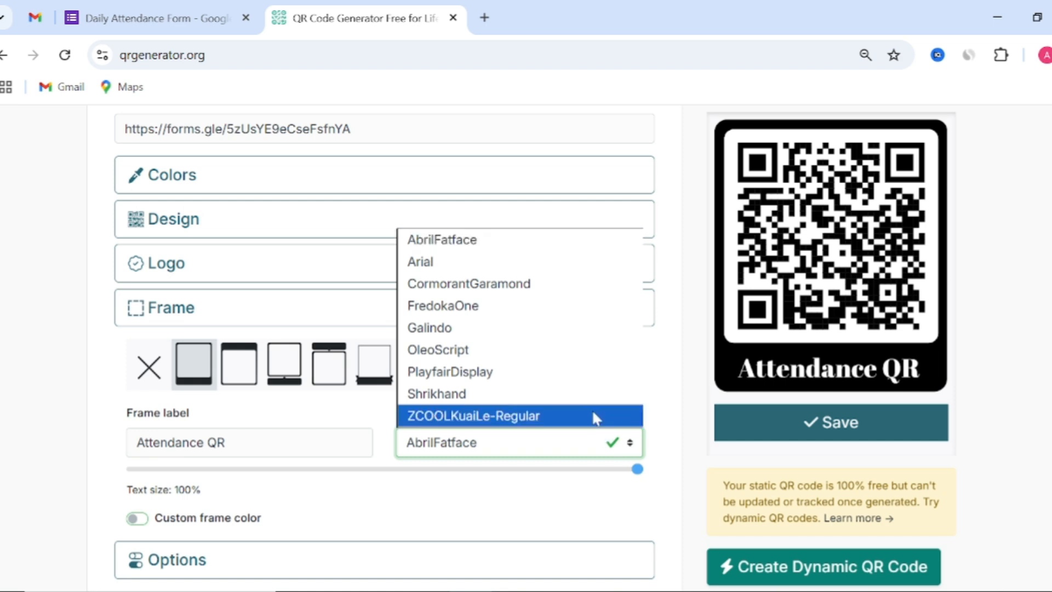
left_click(568, 267)
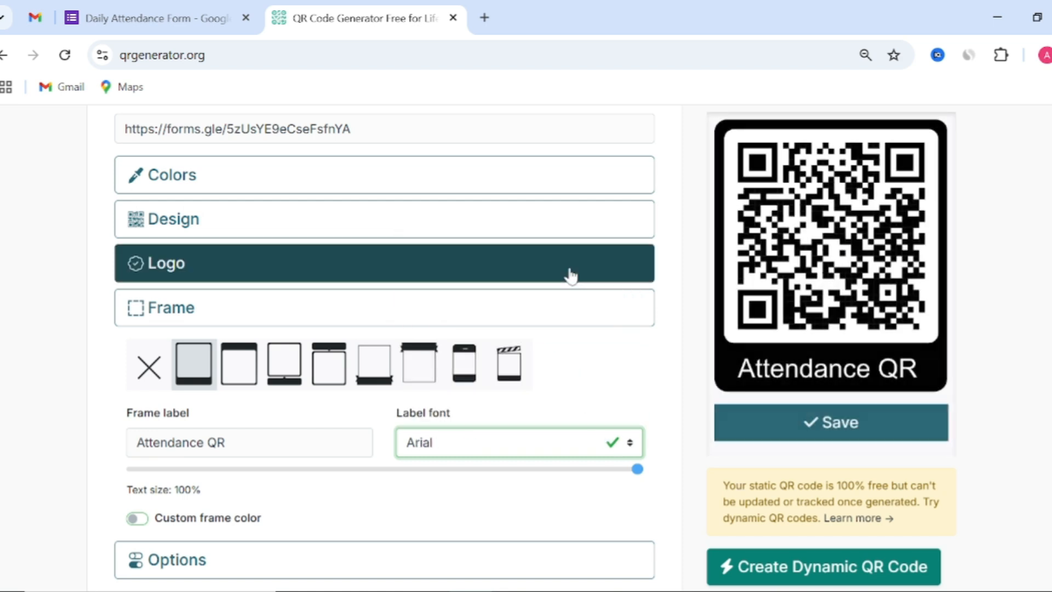
key("Up")
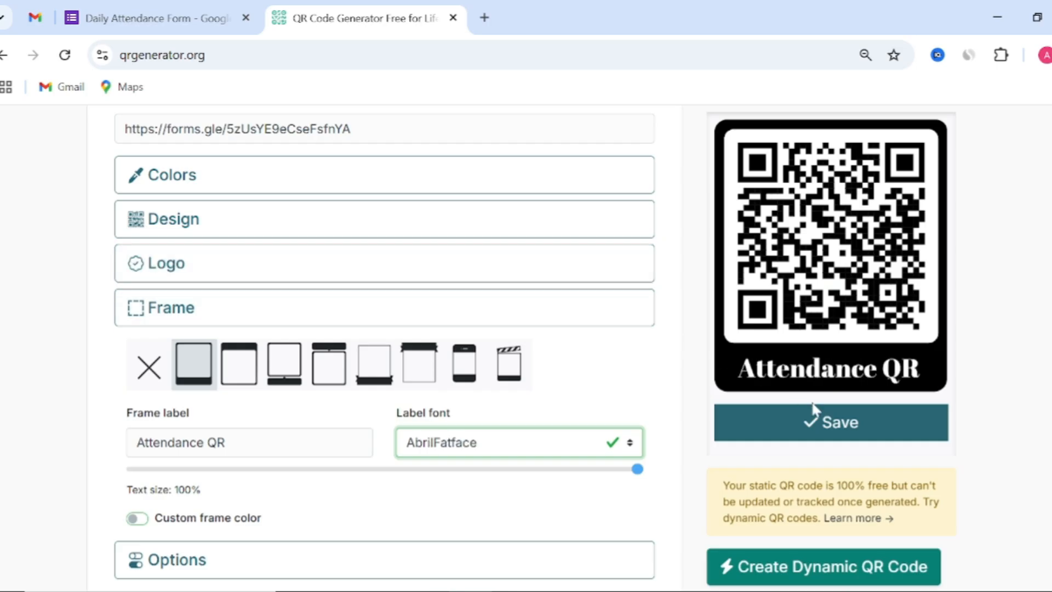
- Save the framed QR code and download it as a PNG image
left_click(826, 432)
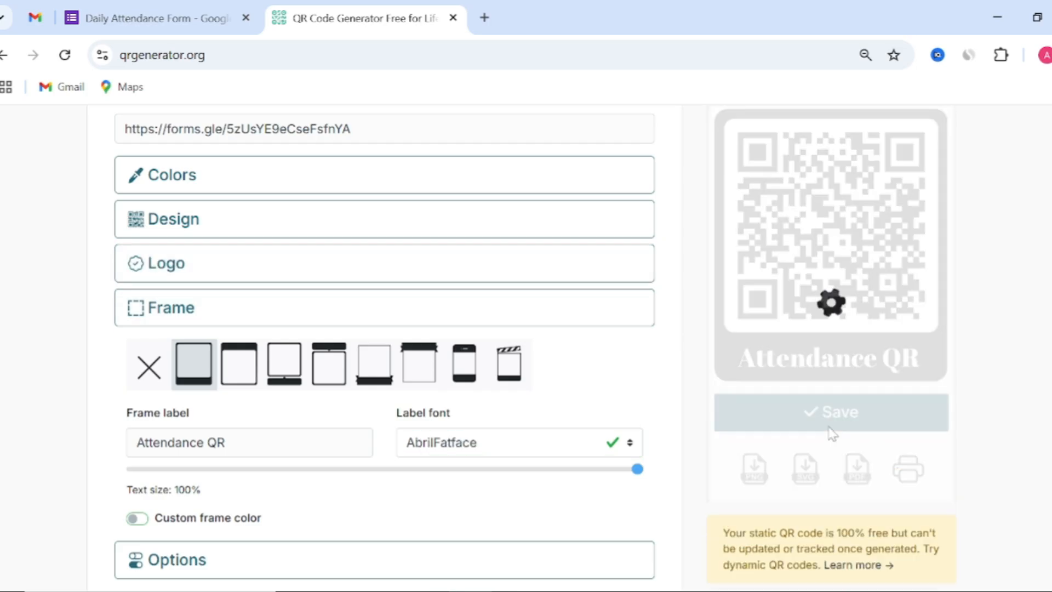
left_click(752, 471)
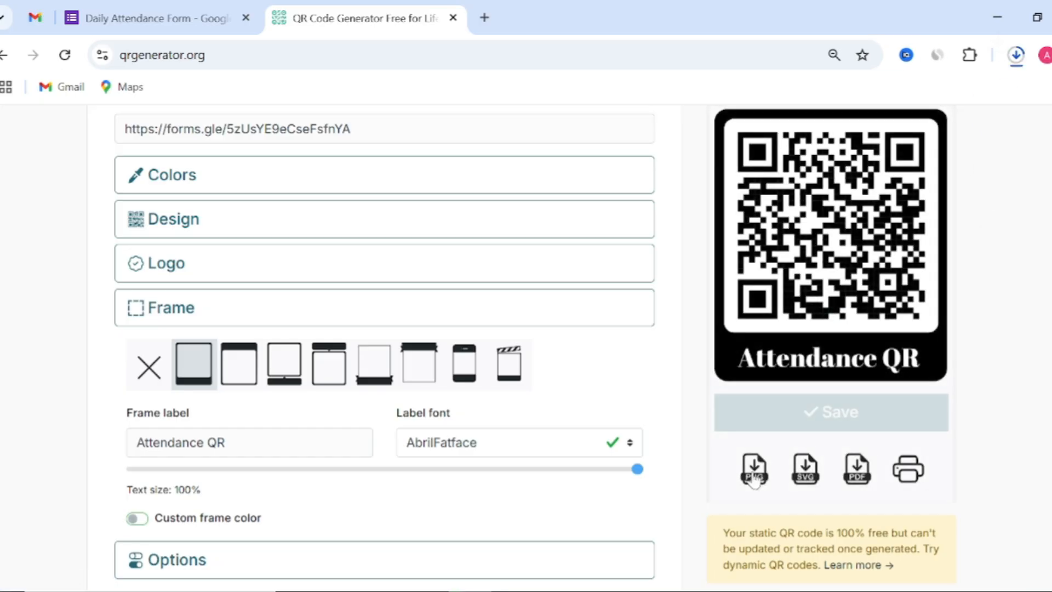
left_click(998, 106)
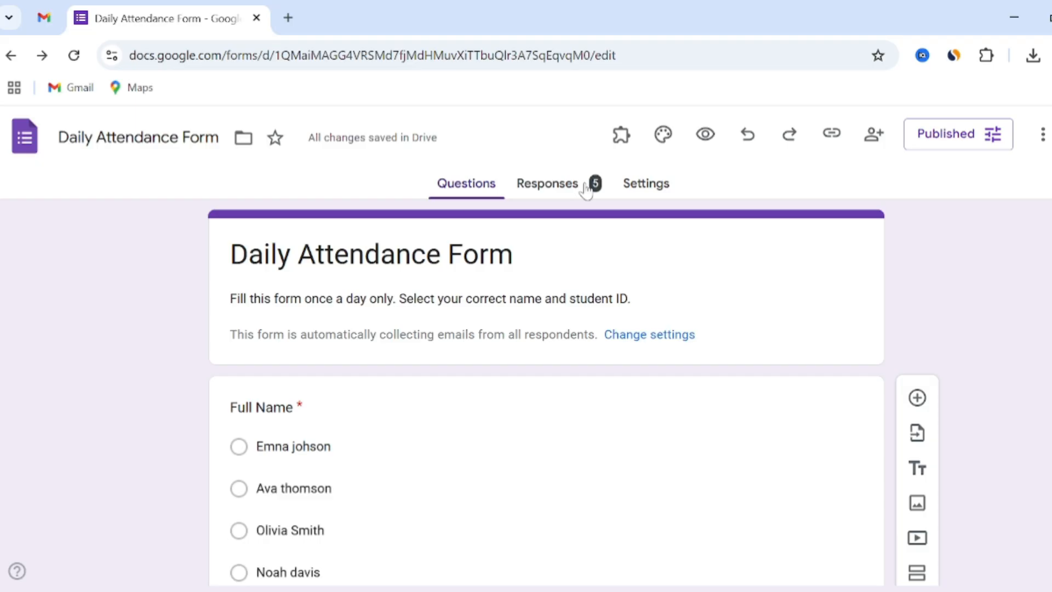
- Review the summary of the attendance form's responses and open the linked response spreadsheet
left_click(570, 186)
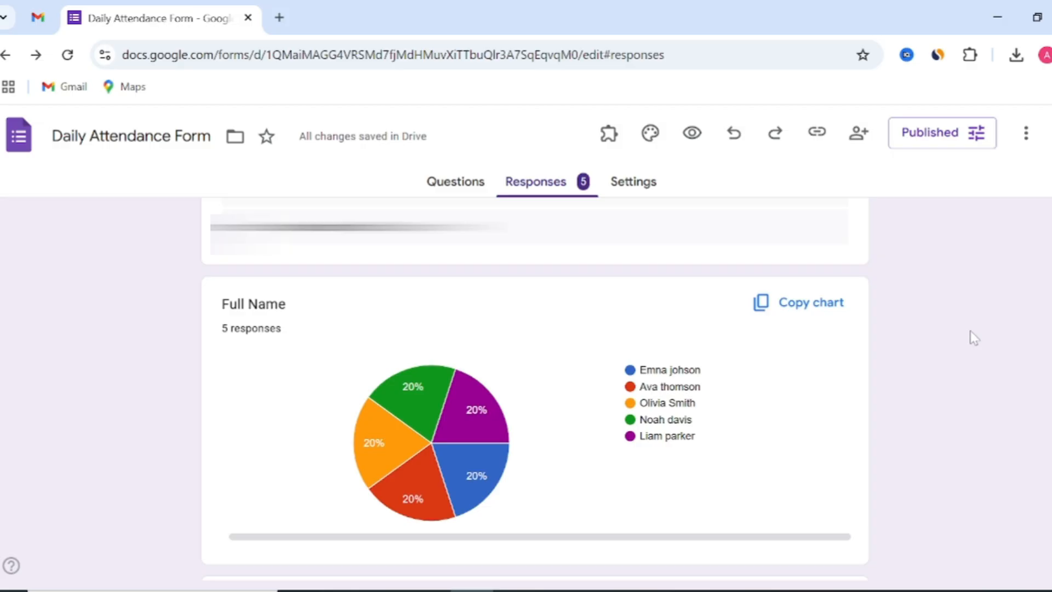
scroll(973, 338, "down", 10)
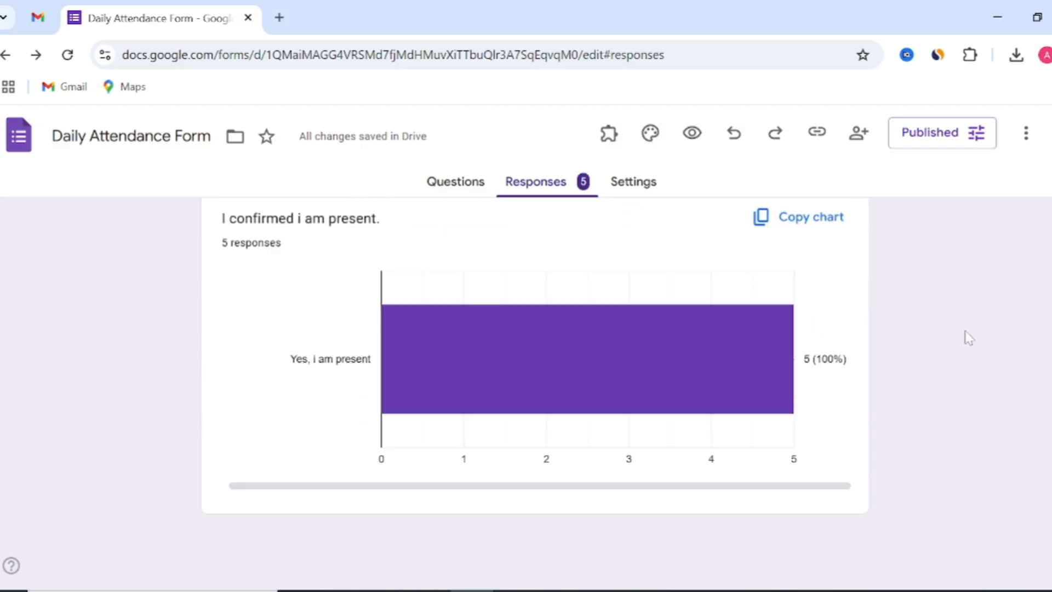
scroll(969, 337, "up", 10)
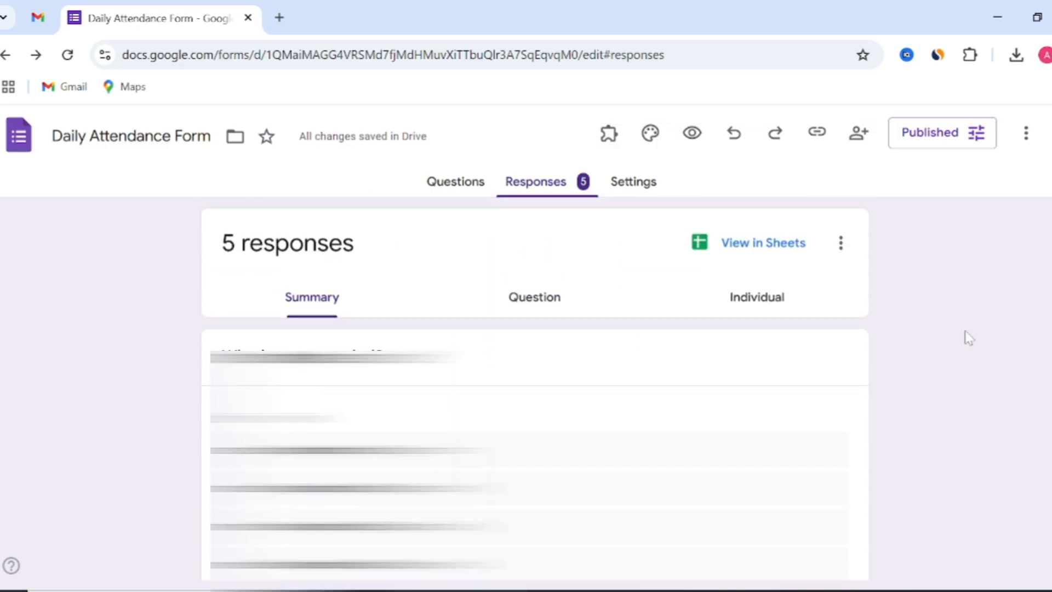
left_click(787, 248)
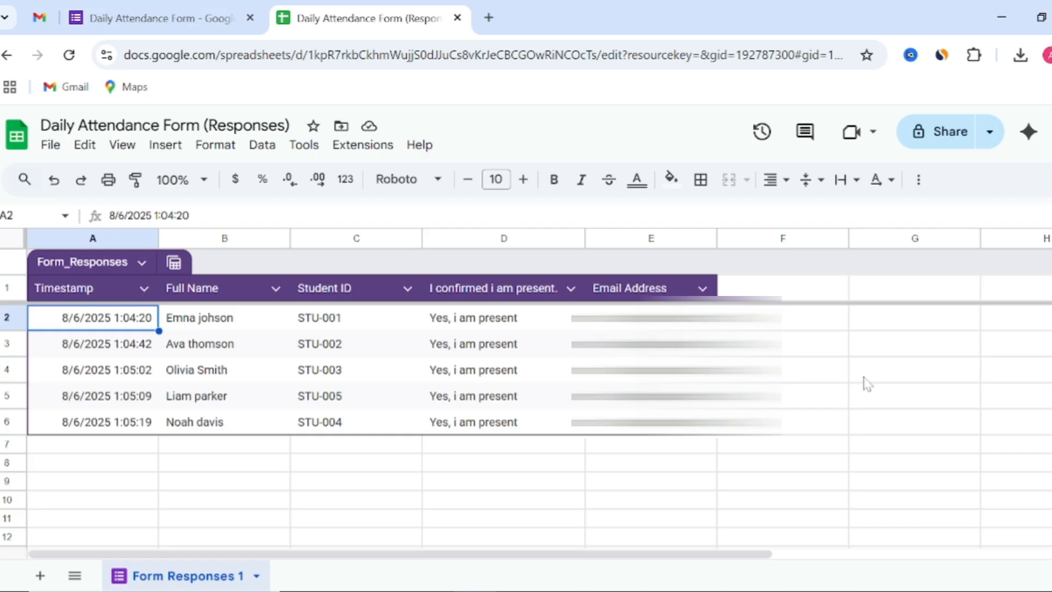
- Search the response sheet by the end of a student ID, and by a student's first name
key("ctrl+f")
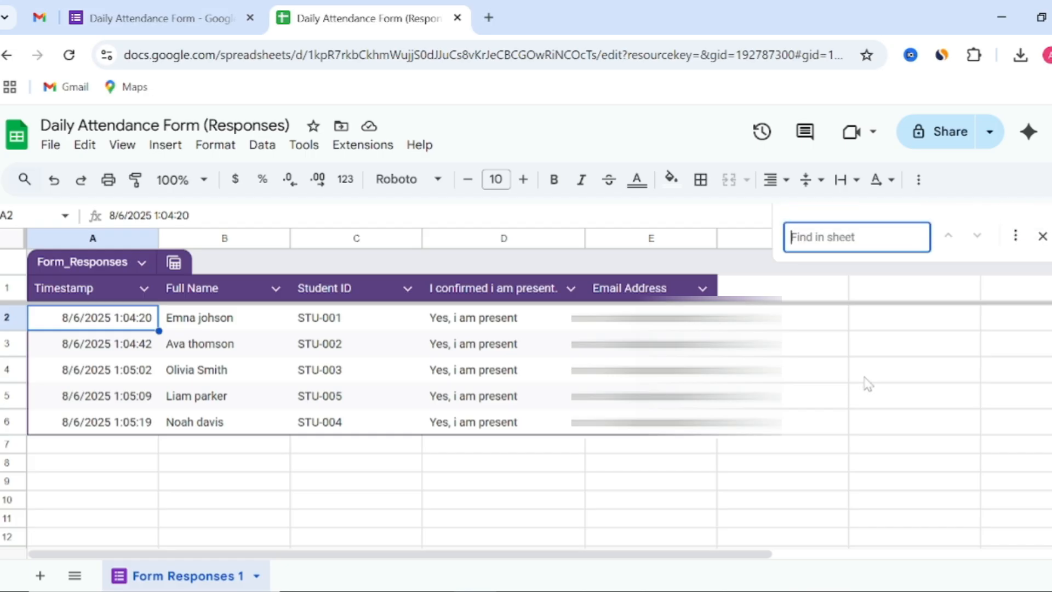
type("005")
key("BackSpace")
key("BackSpace")
key("BackSpace")
type("Ava")
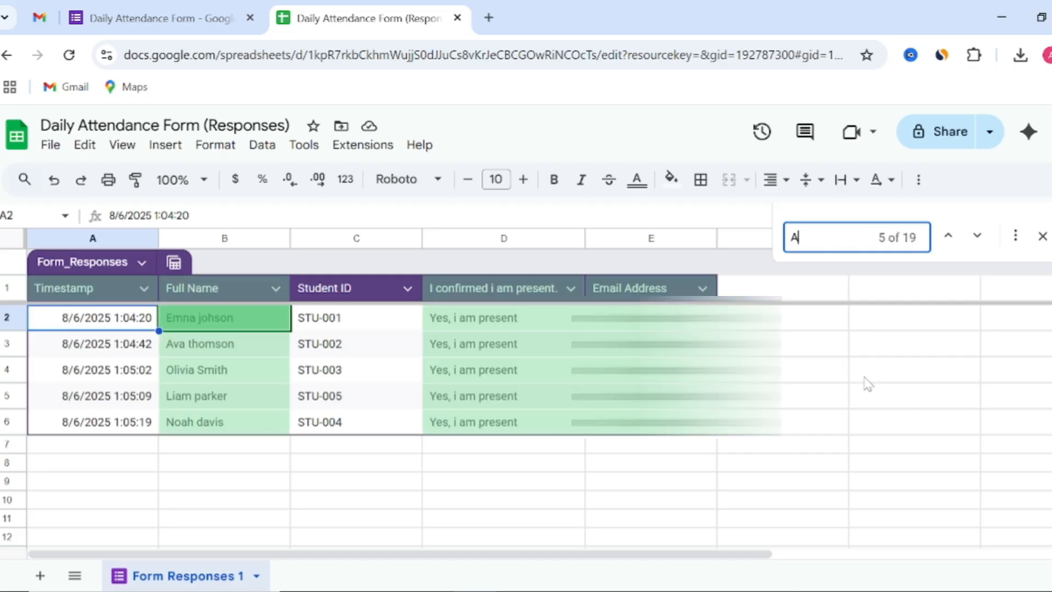